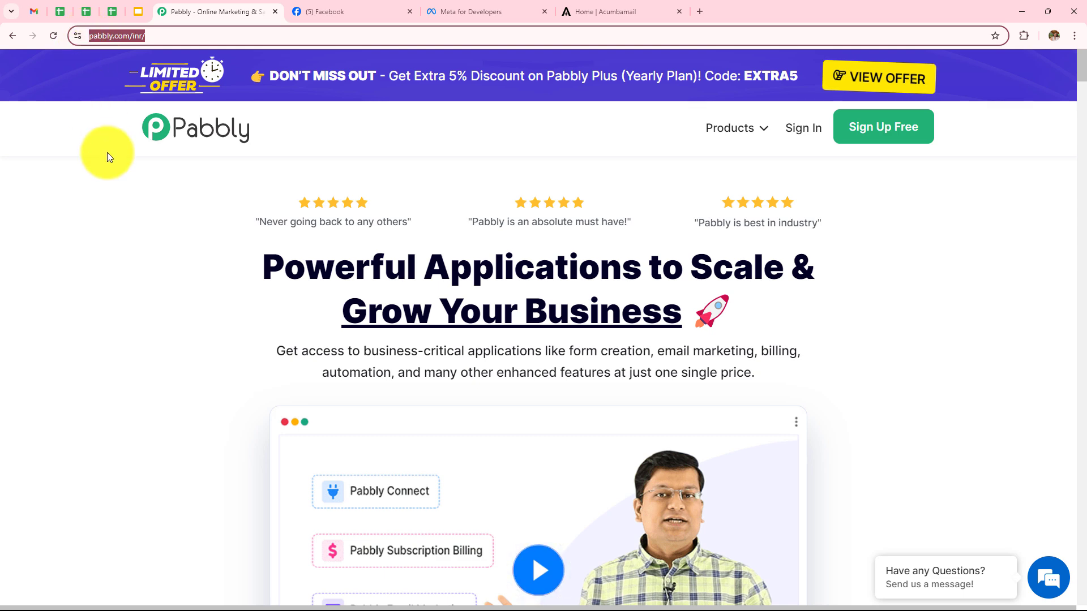
- Sign in from pabbly.com to reach the All Pabbly Apps page
click(108, 166)
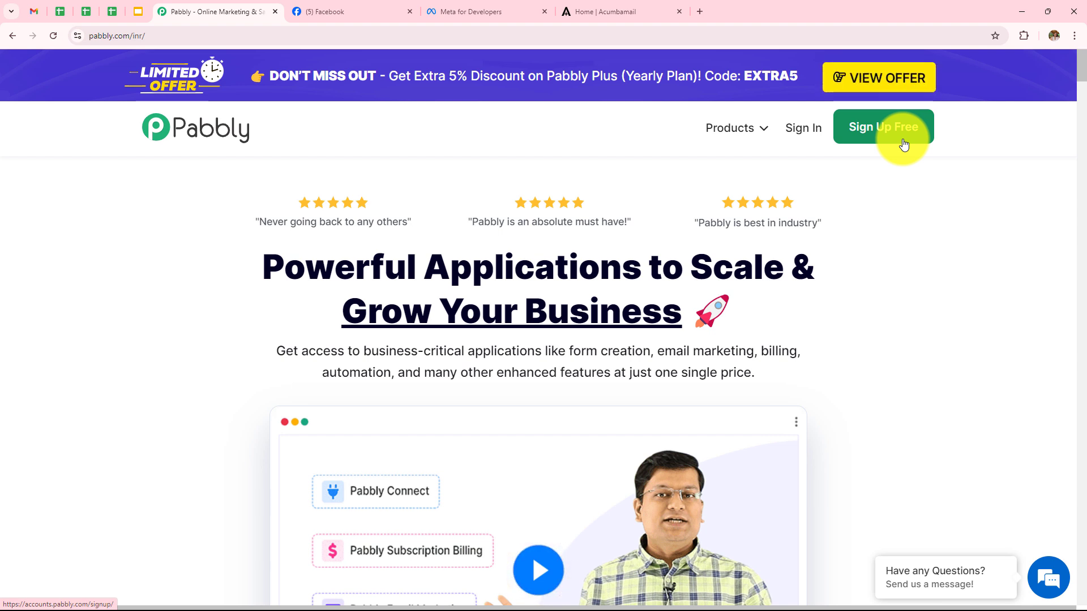
click(800, 129)
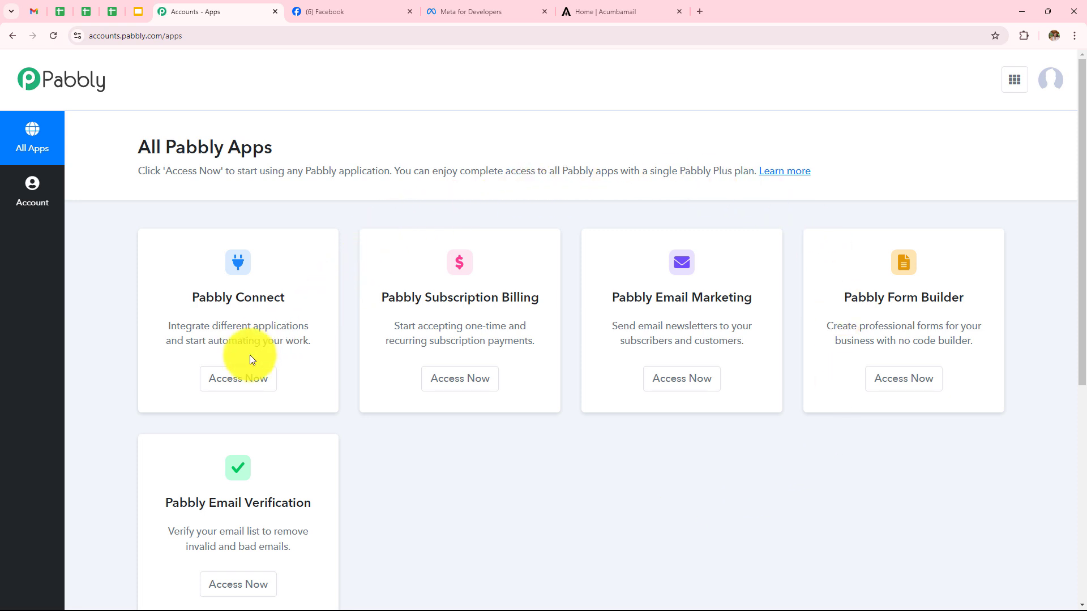
- Open Pabbly Connect's dashboard and browse it, dismissing the Create Folder form without creating a folder
click(247, 383)
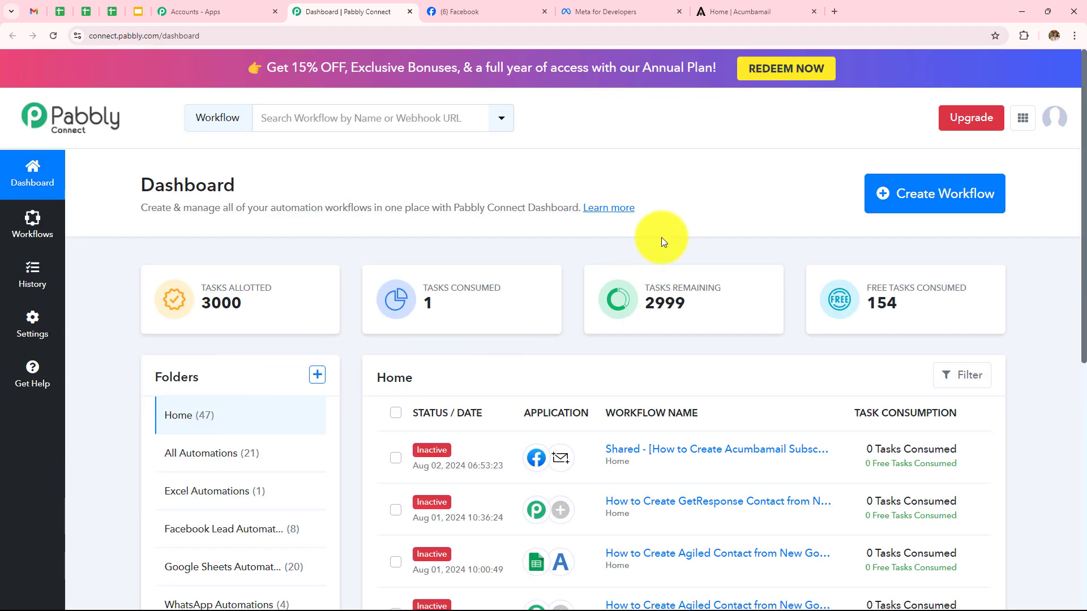
scroll(687, 258, down, 8)
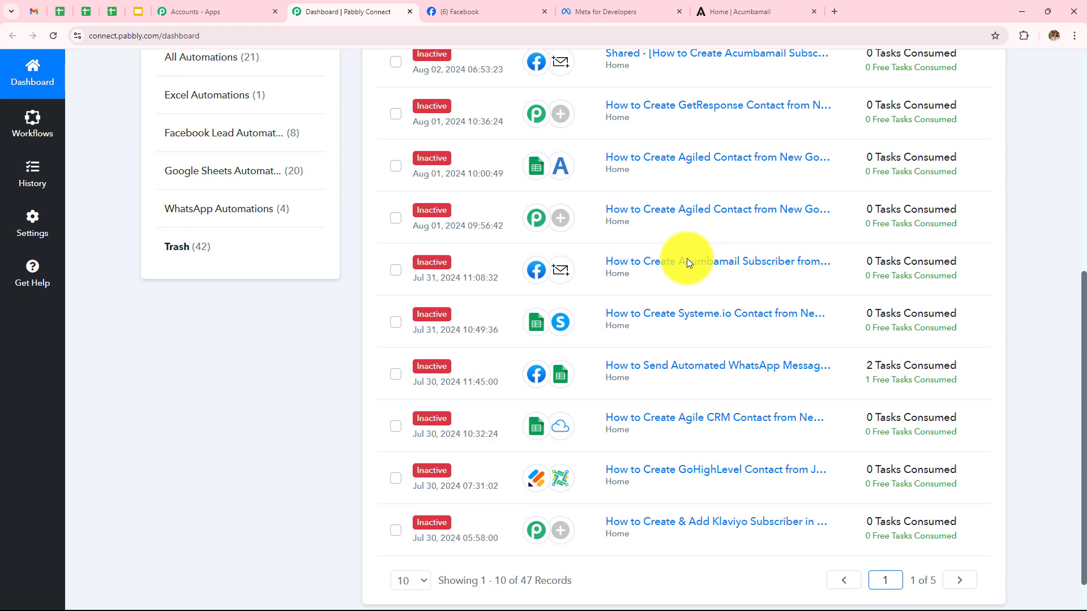
scroll(687, 258, up, 5)
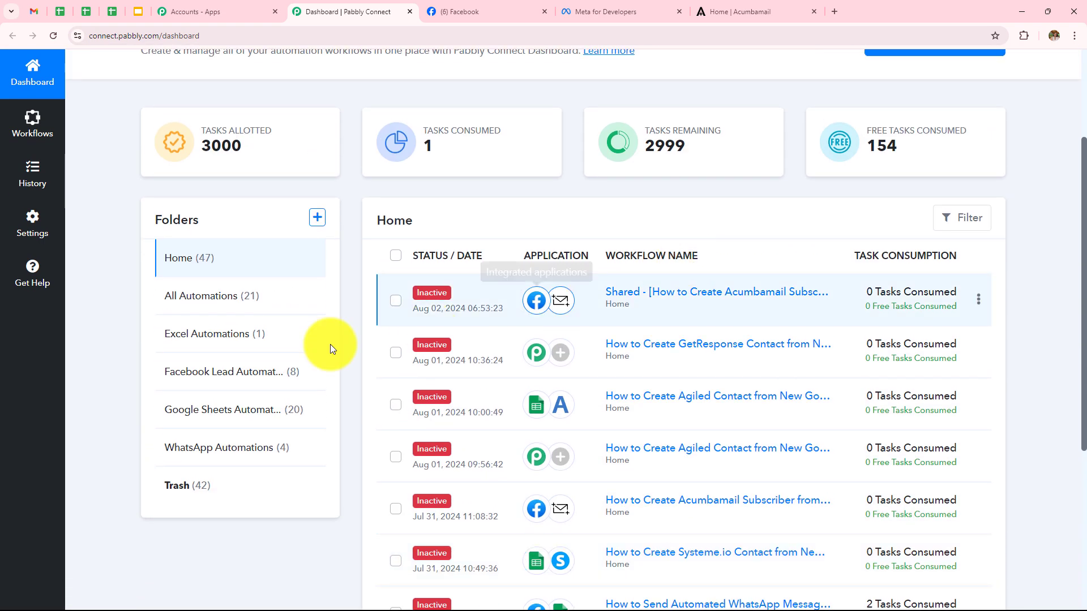
scroll(275, 467, up, 3)
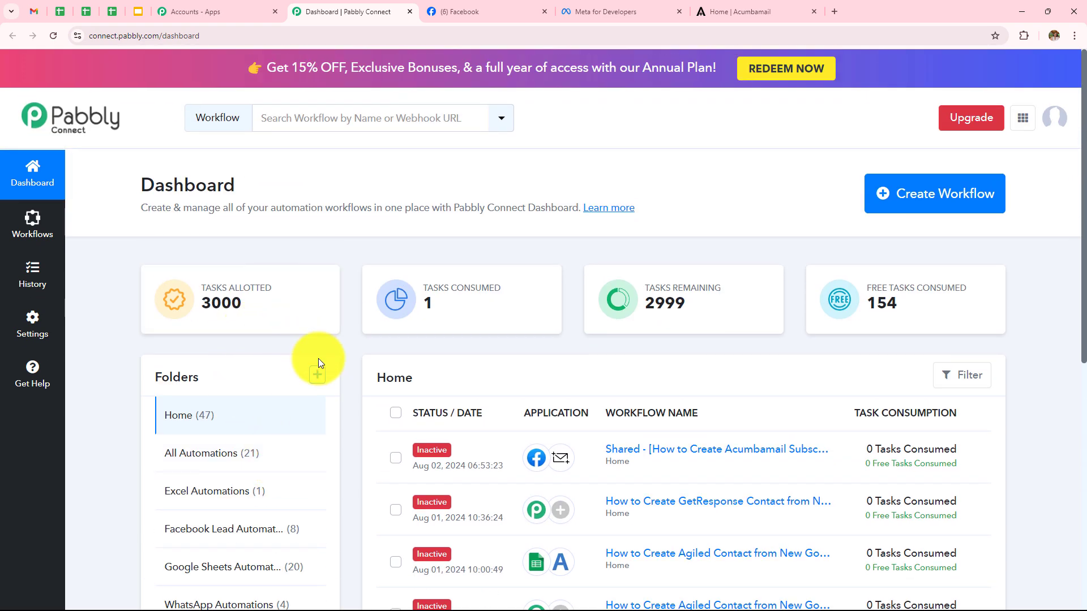
click(327, 376)
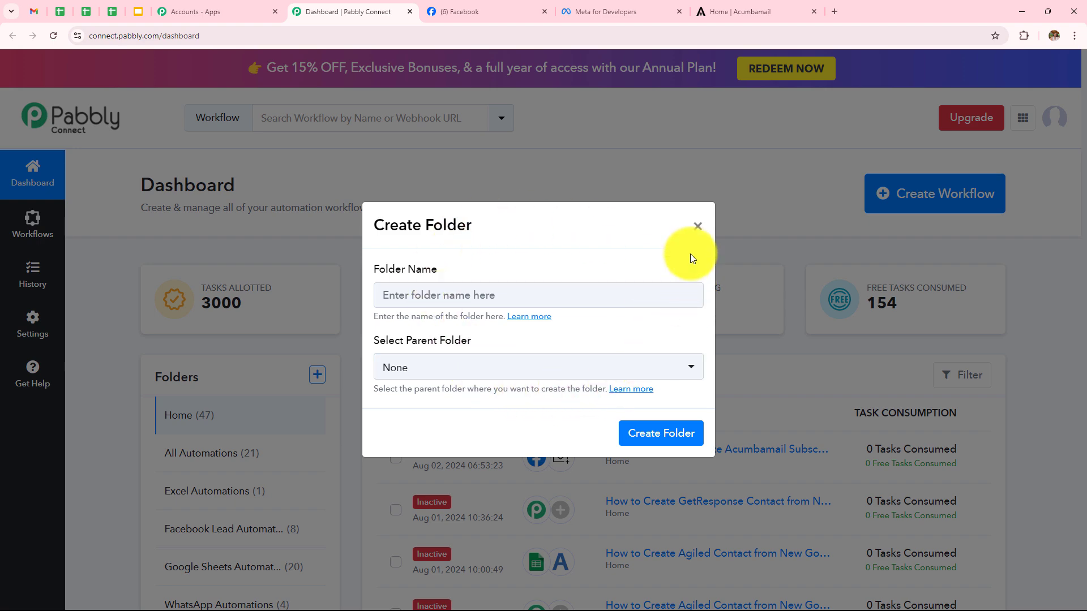
click(697, 225)
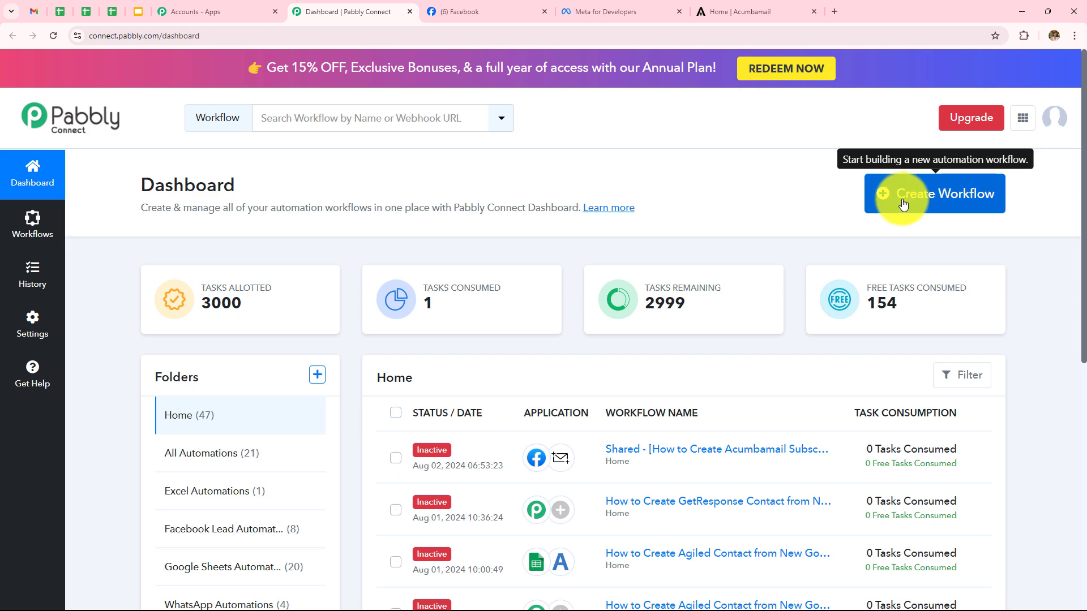
- Create the workflow 'How to Create Acumbamail Subscriber from New Facebook Leads' in the Facebook Lead Automations folder
click(942, 210)
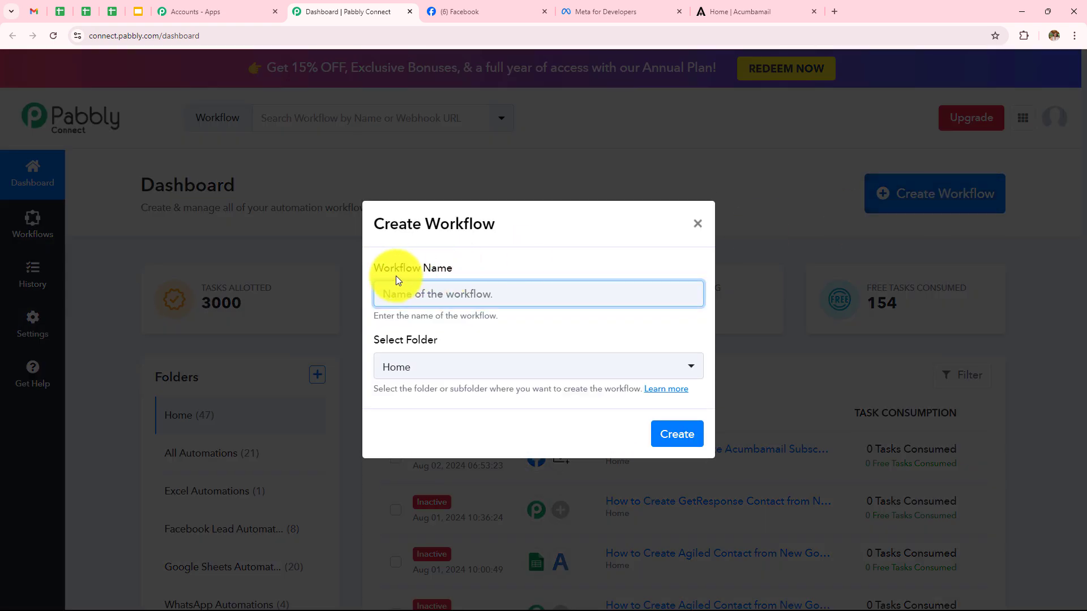
click(450, 293)
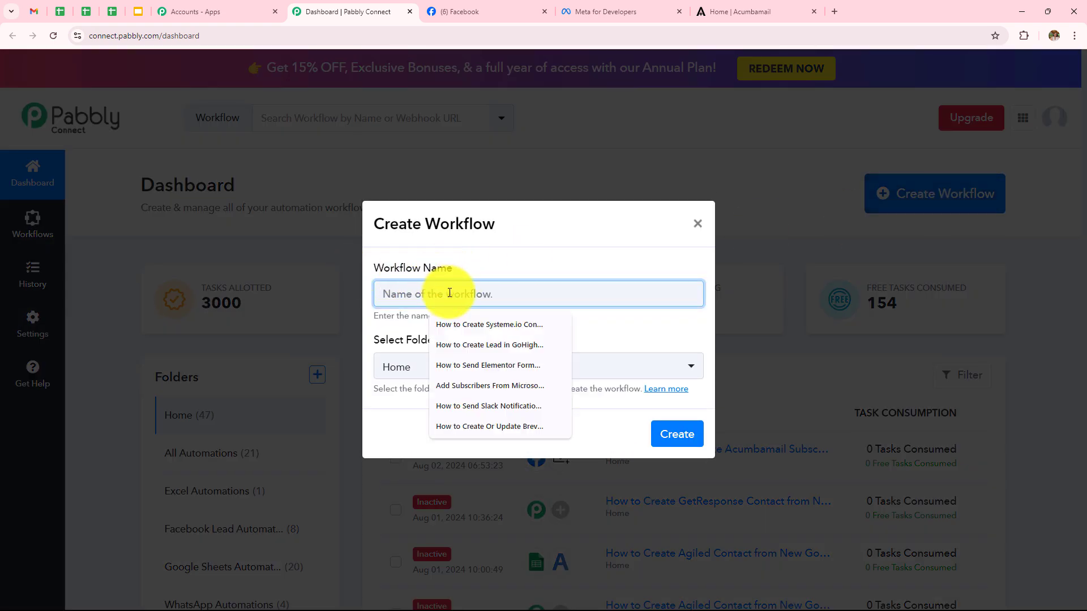
text(How to Create Acumbamail Subscriber from New Facebook Leads)
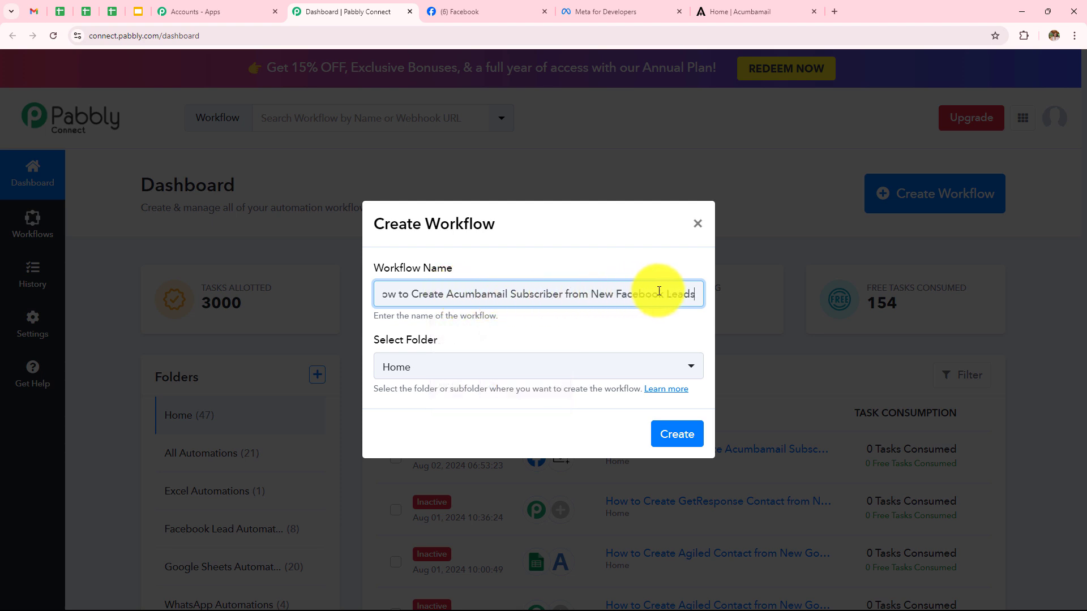
click(566, 371)
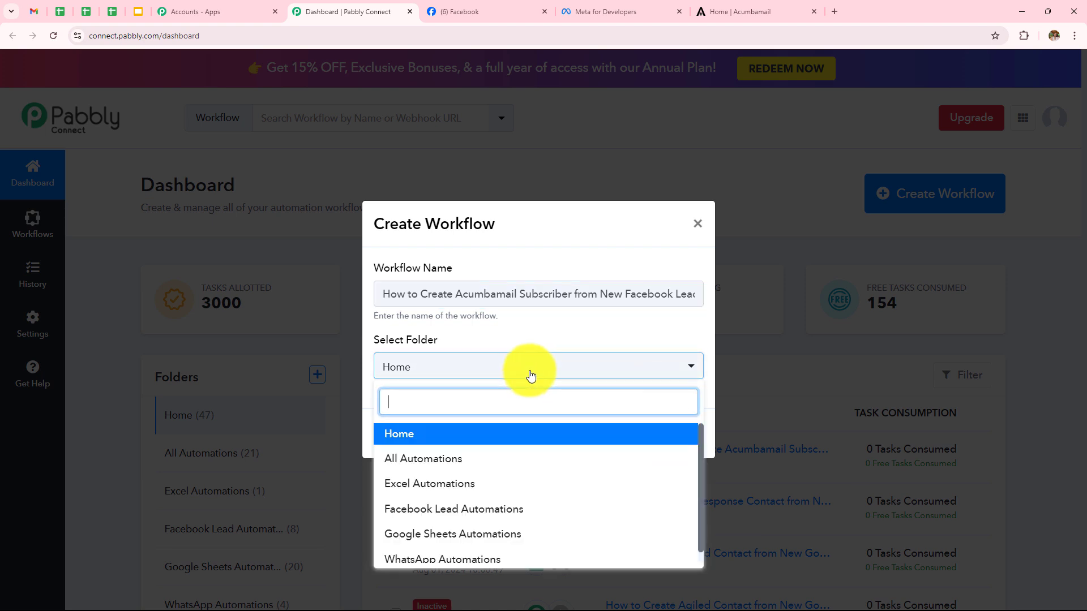
scroll(487, 454, down, 1)
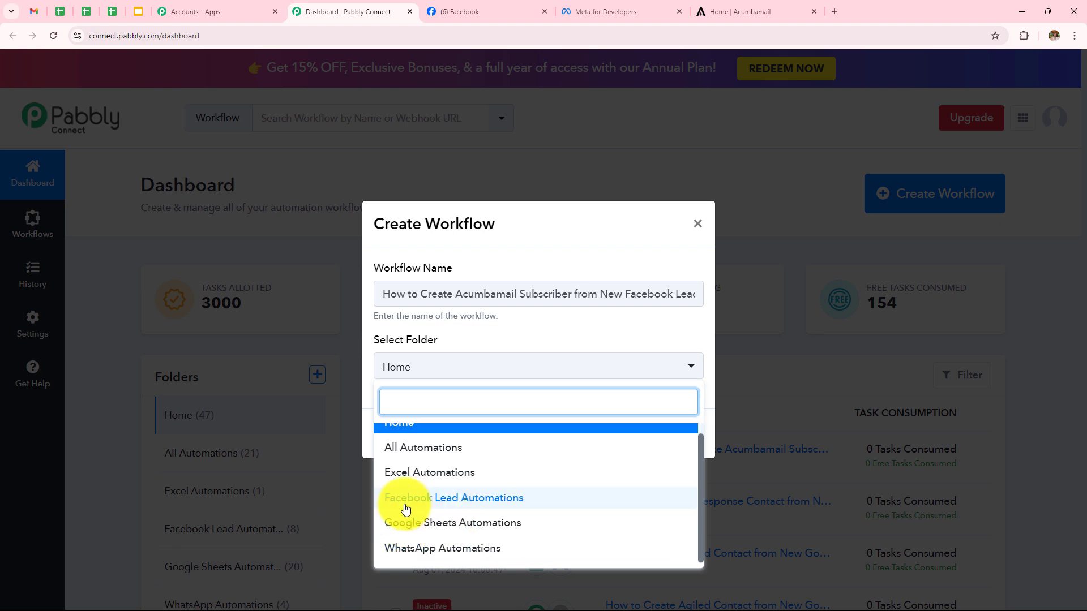
click(452, 505)
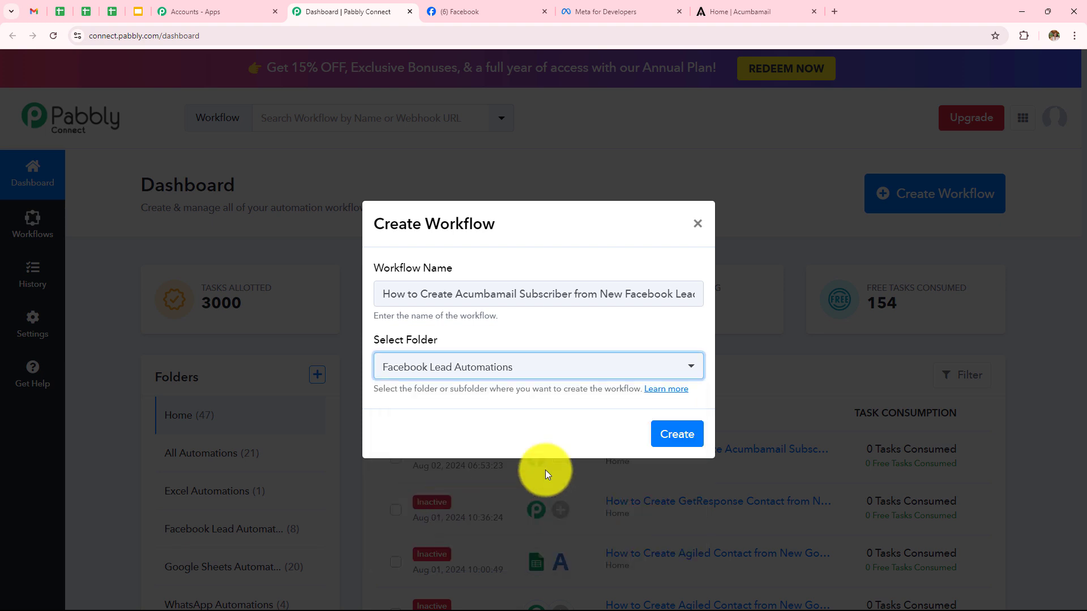
click(666, 441)
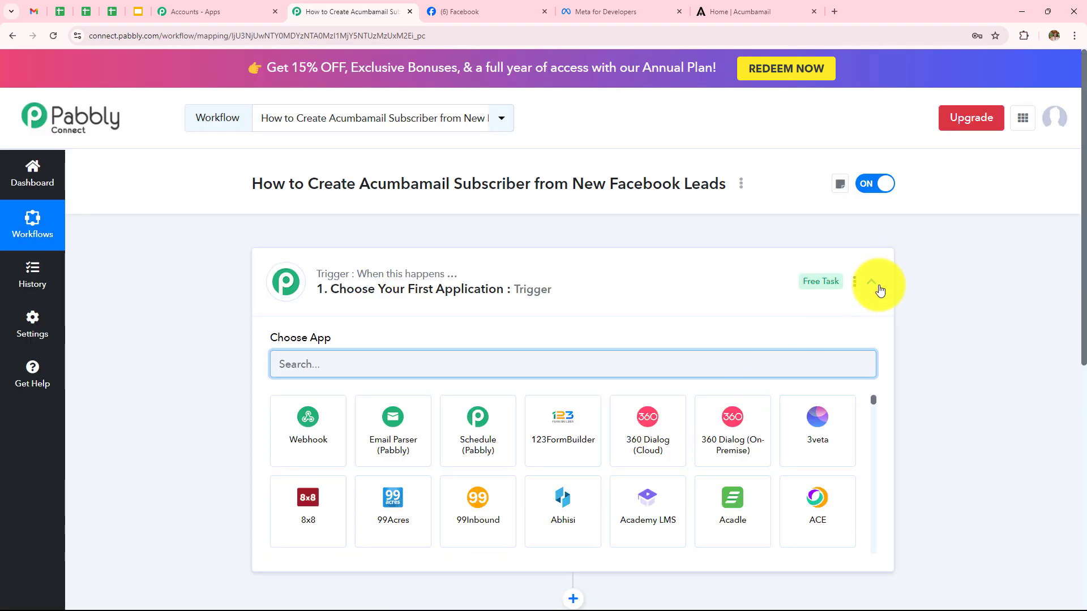
- Set the trigger app to Facebook Lead Ads with the New Lead (Instant) event
click(874, 286)
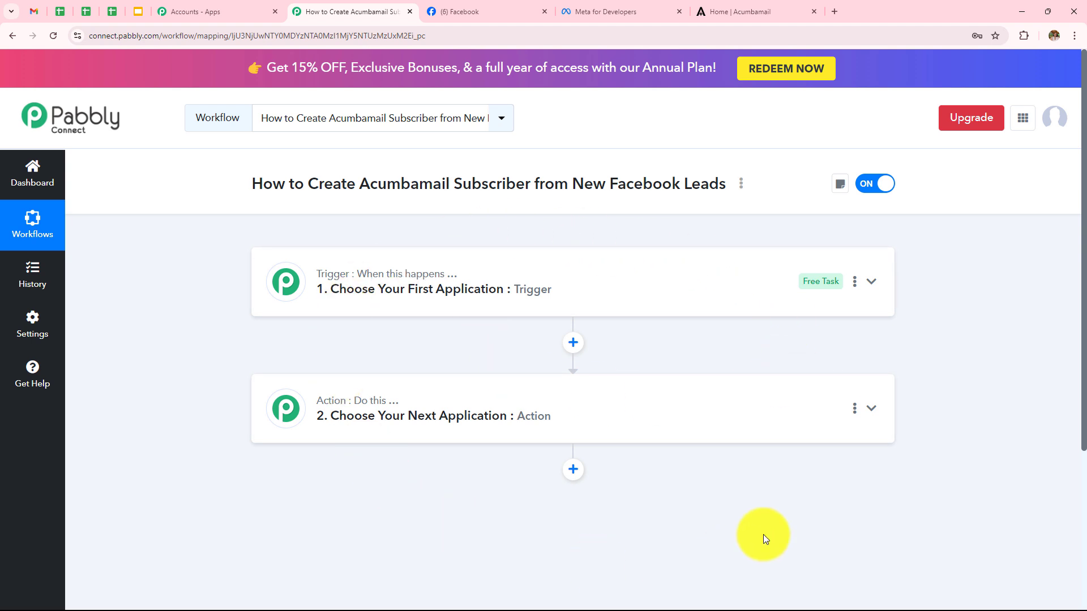
click(537, 289)
click(549, 364)
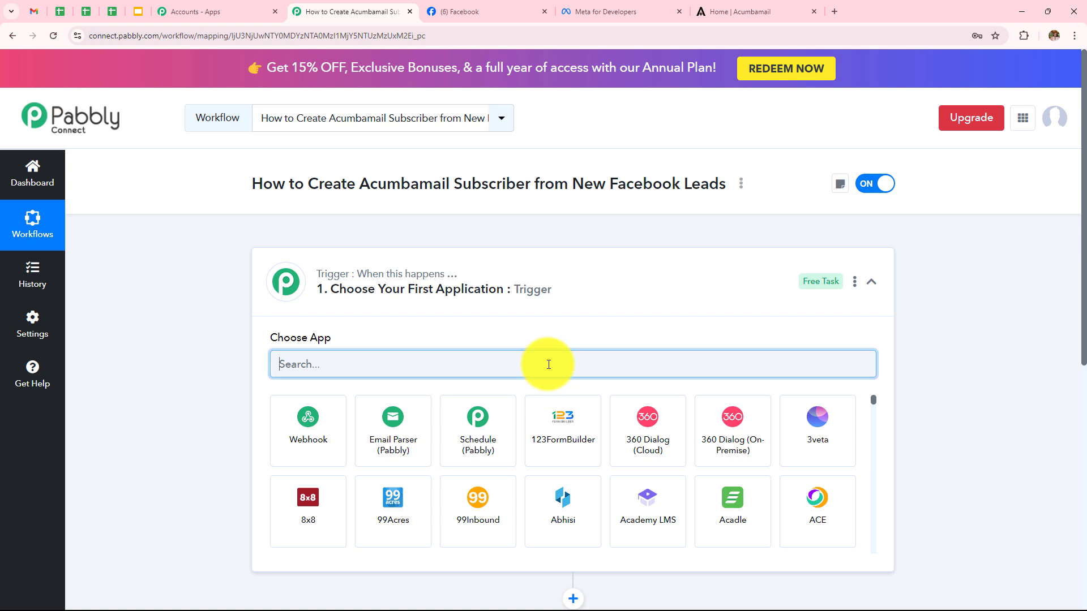
text(Face)
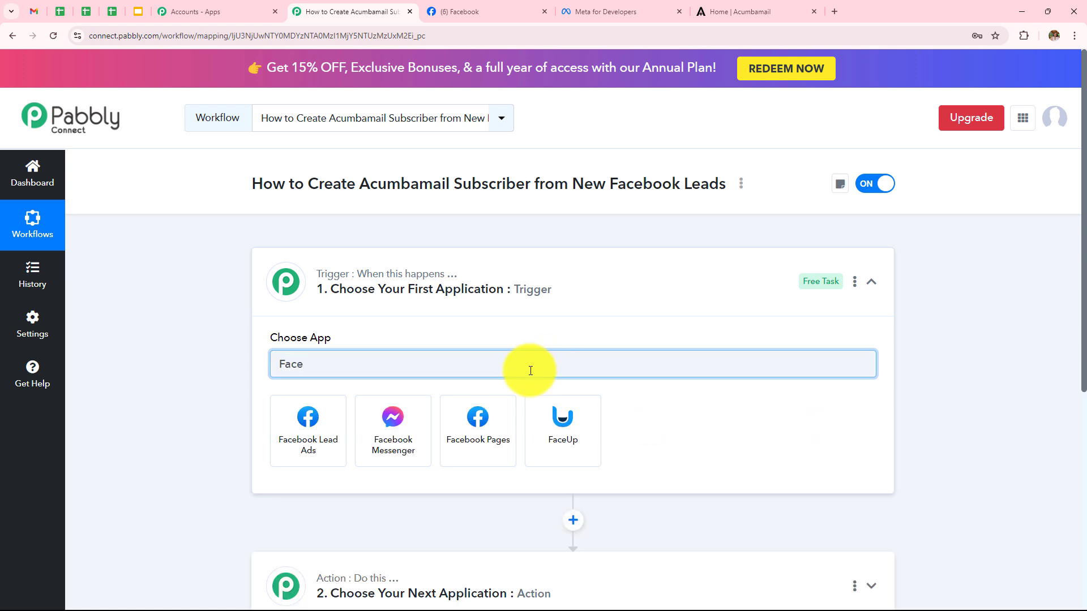
click(294, 439)
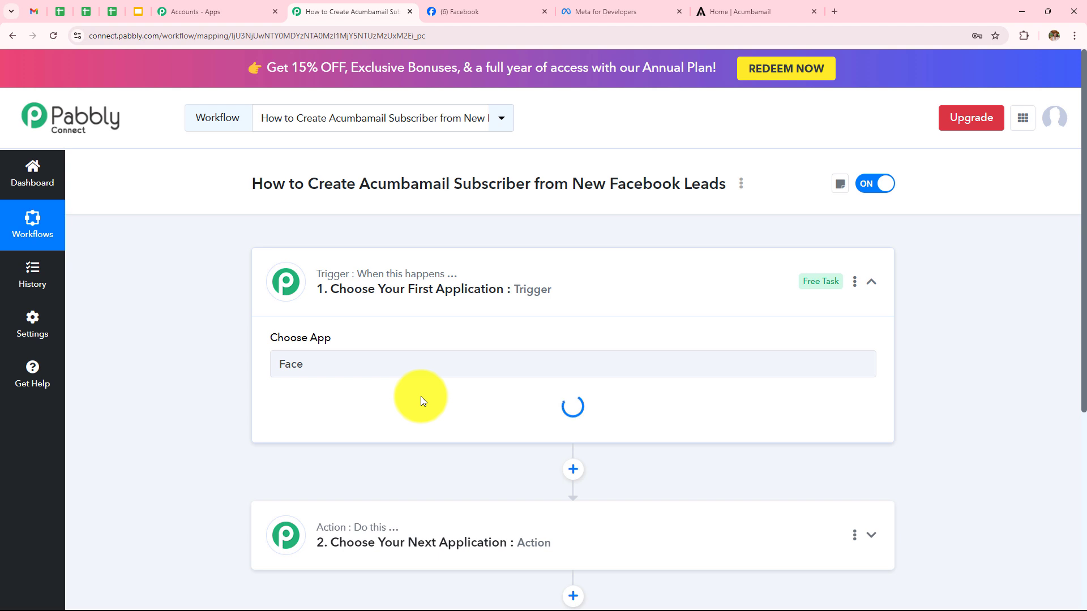
click(400, 422)
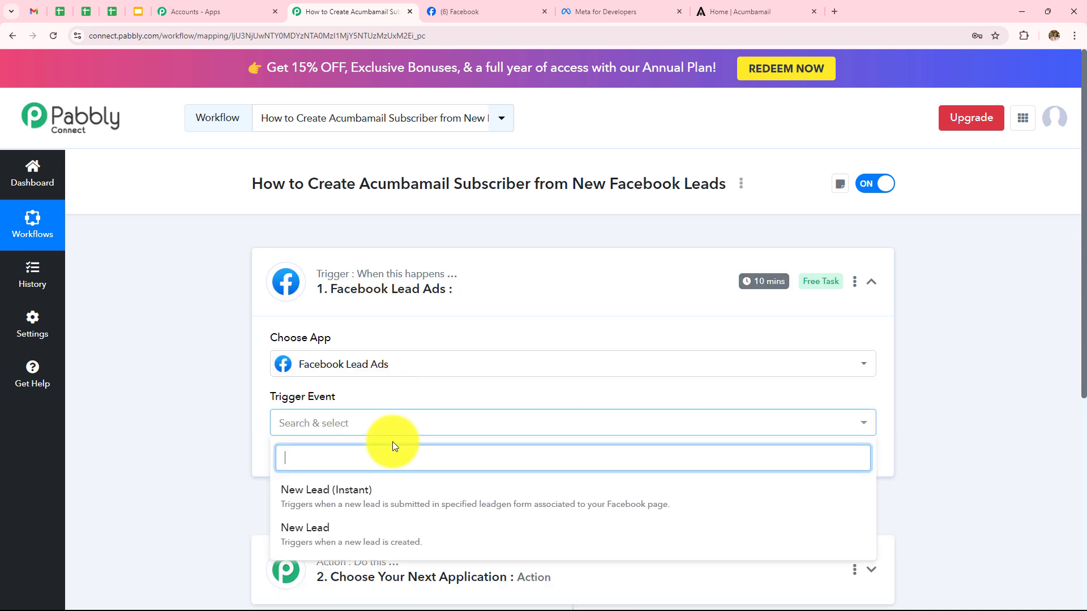
click(362, 491)
- Add and authorize a new Facebook Lead Ads connection, Facebook Lead Ads #15
scroll(396, 356, down, 3)
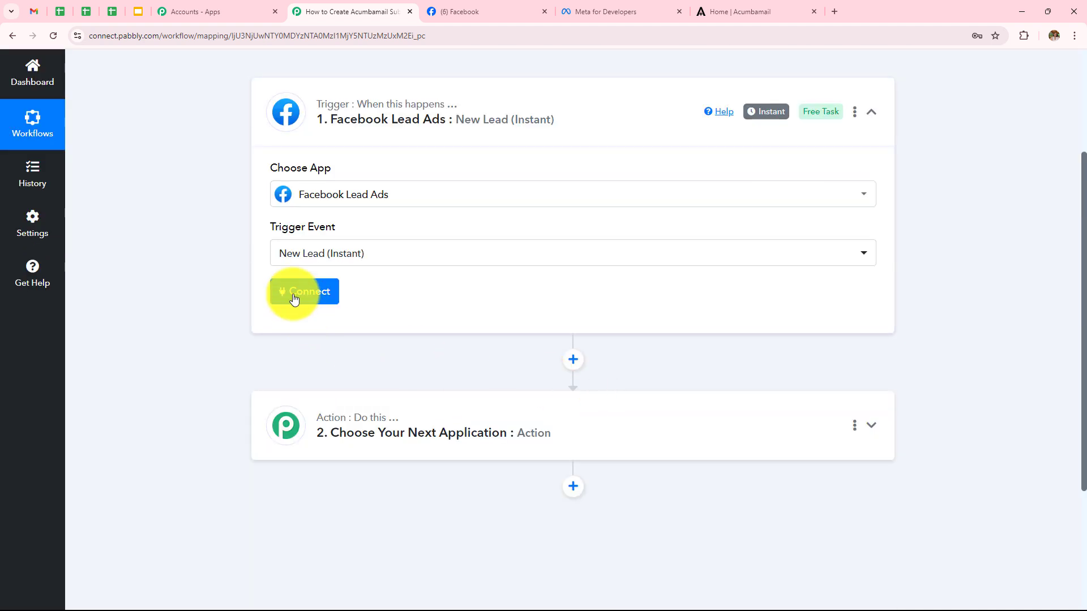
click(294, 299)
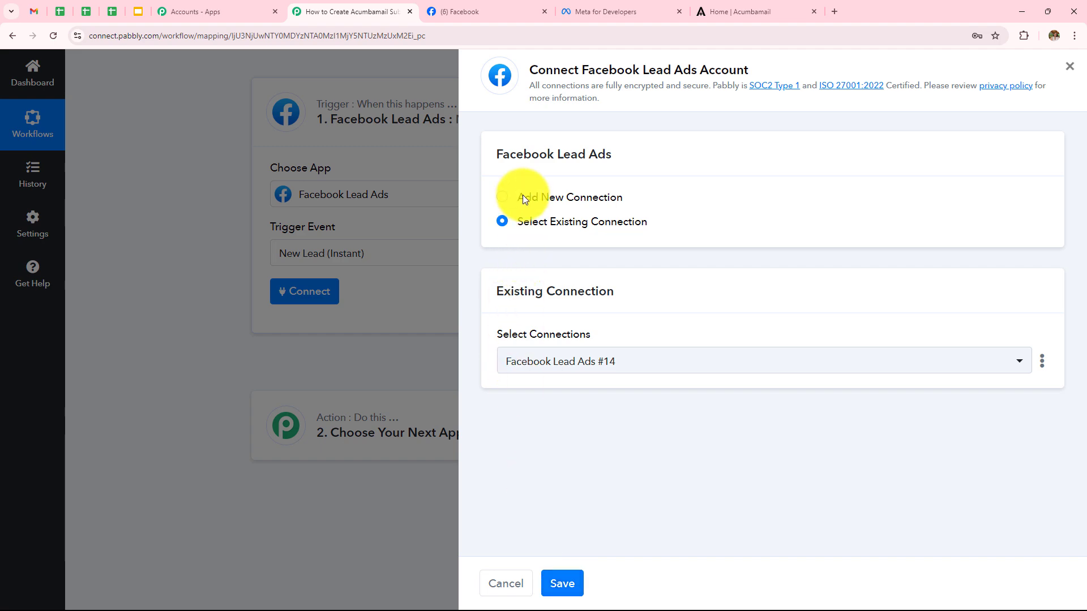
click(502, 197)
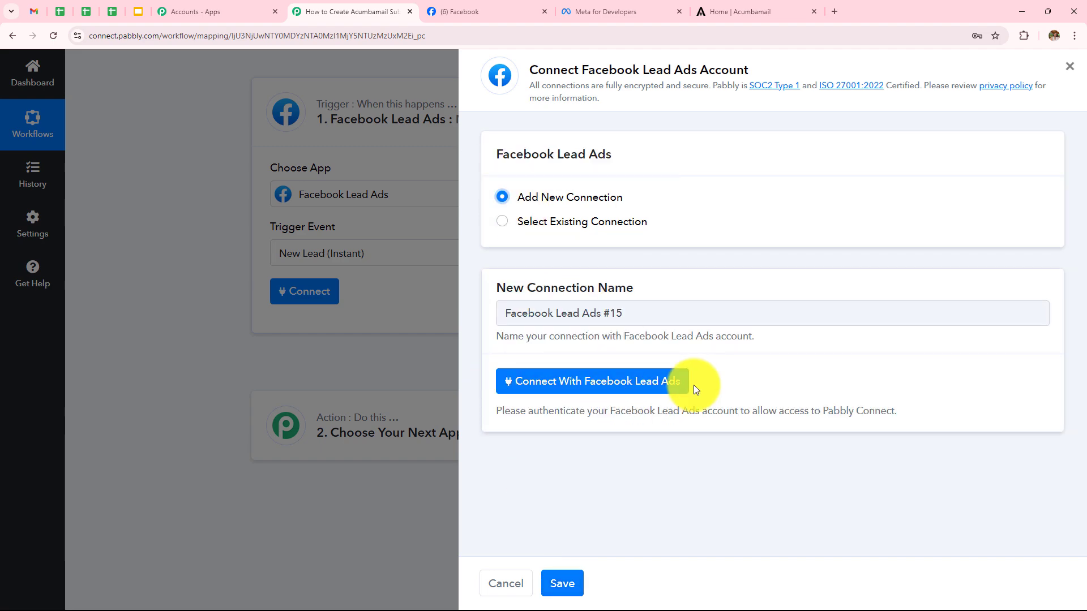
click(667, 389)
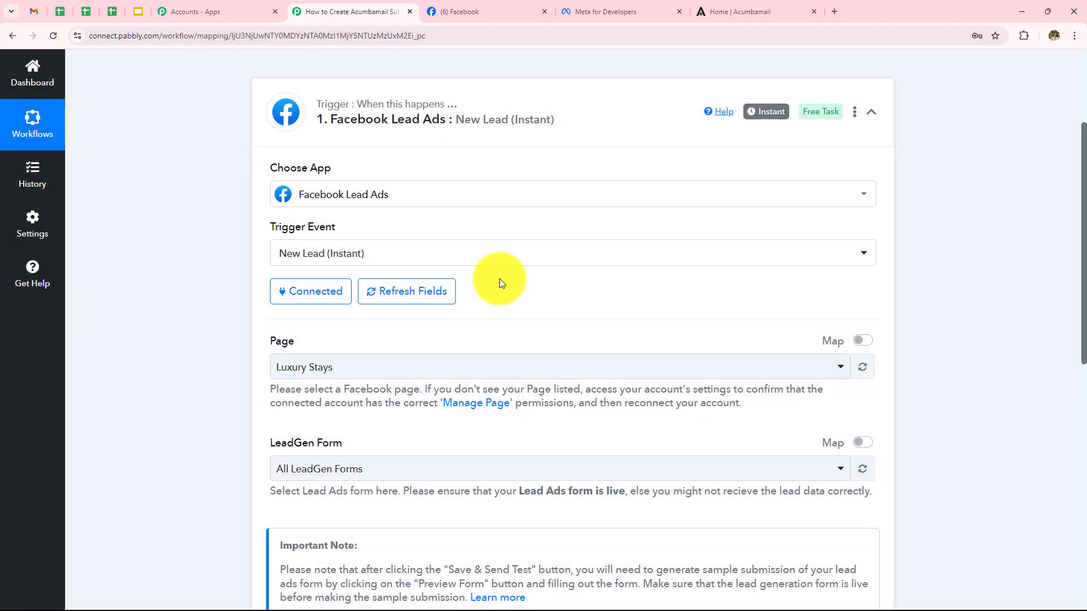
- Check the Facebook page, select NaturalGlow Skincare as the trigger's Page, then go to Meta for Developers
scroll(499, 278, down, 3)
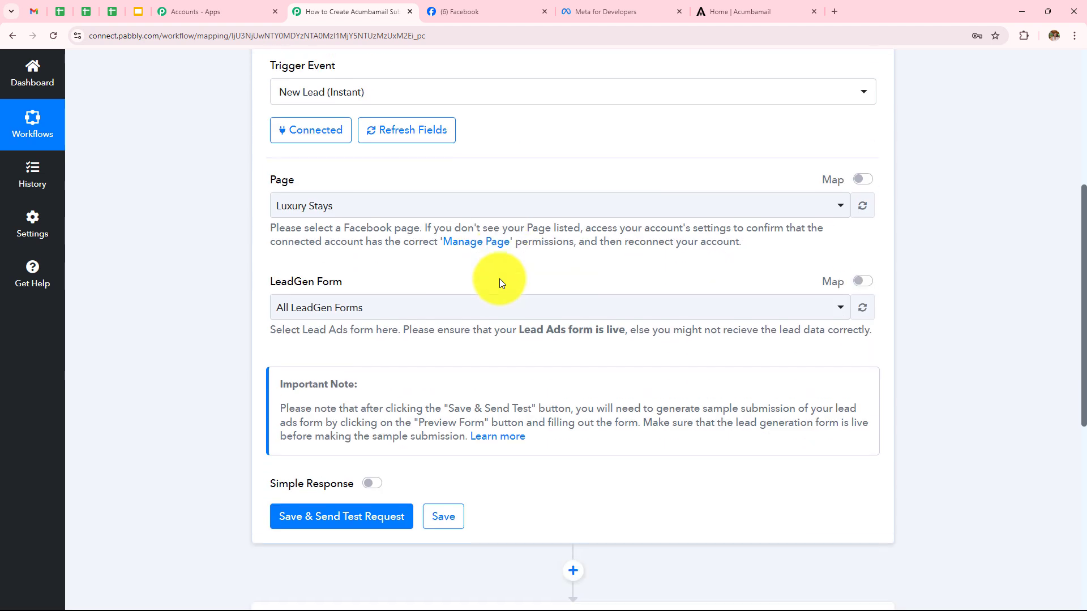
scroll(528, 334, up, 2)
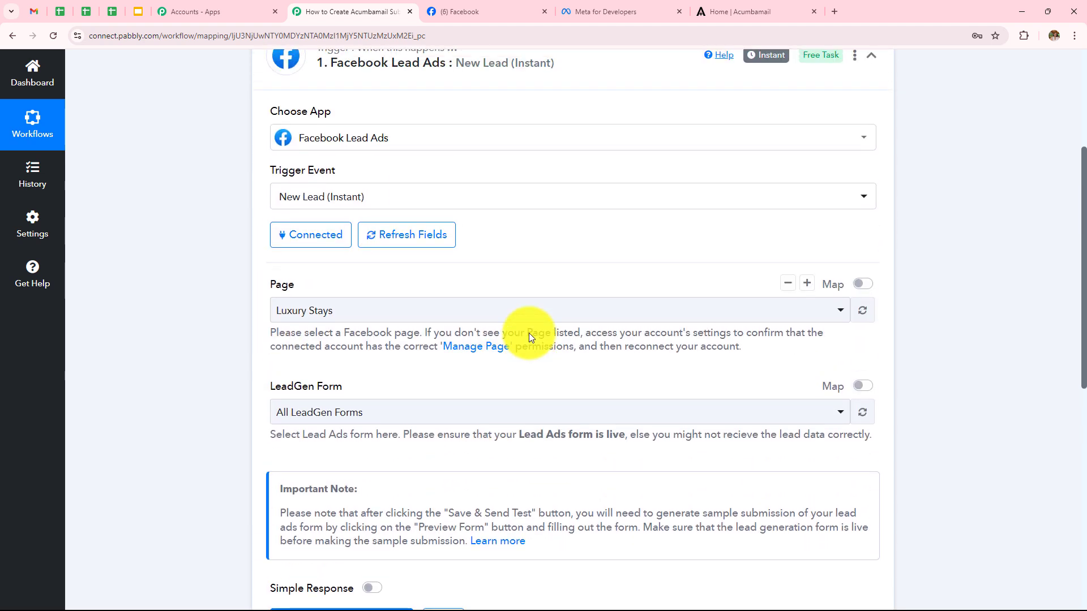
click(501, 12)
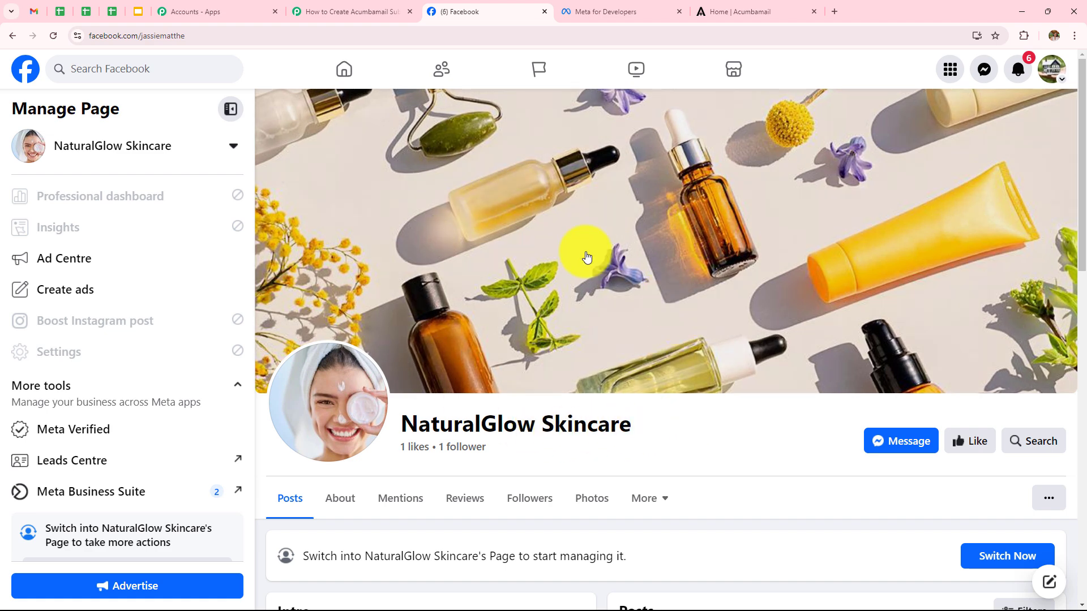
click(361, 14)
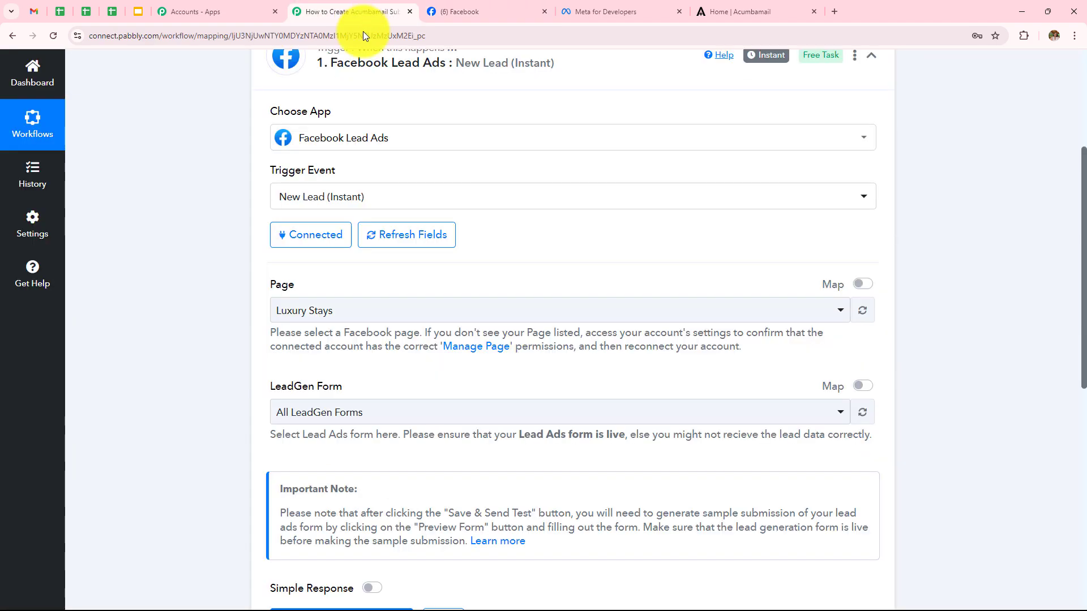
click(401, 310)
scroll(405, 453, down, 3)
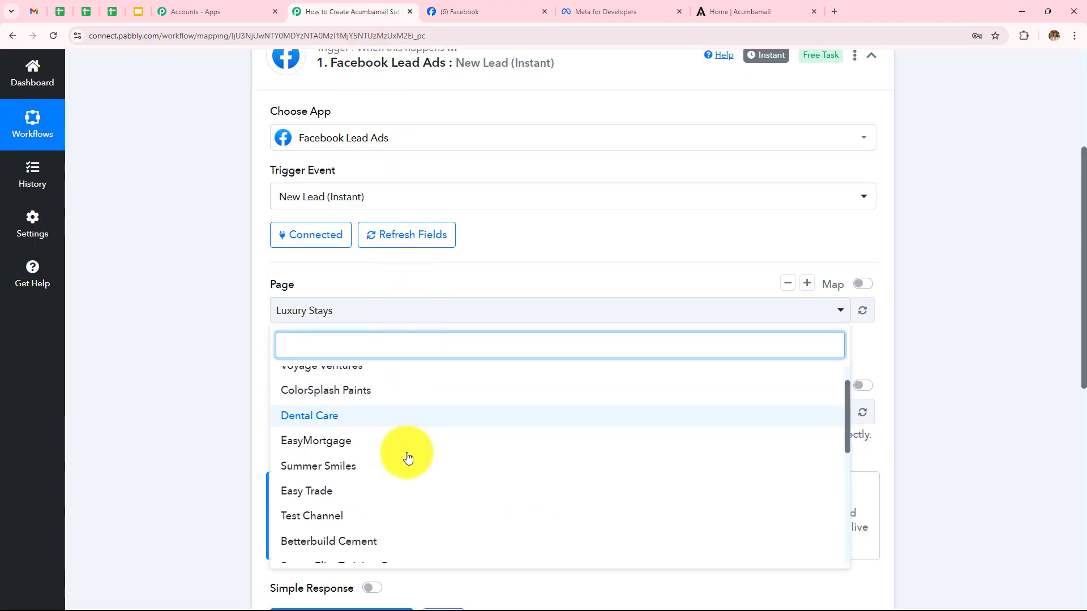
scroll(357, 492, down, 4)
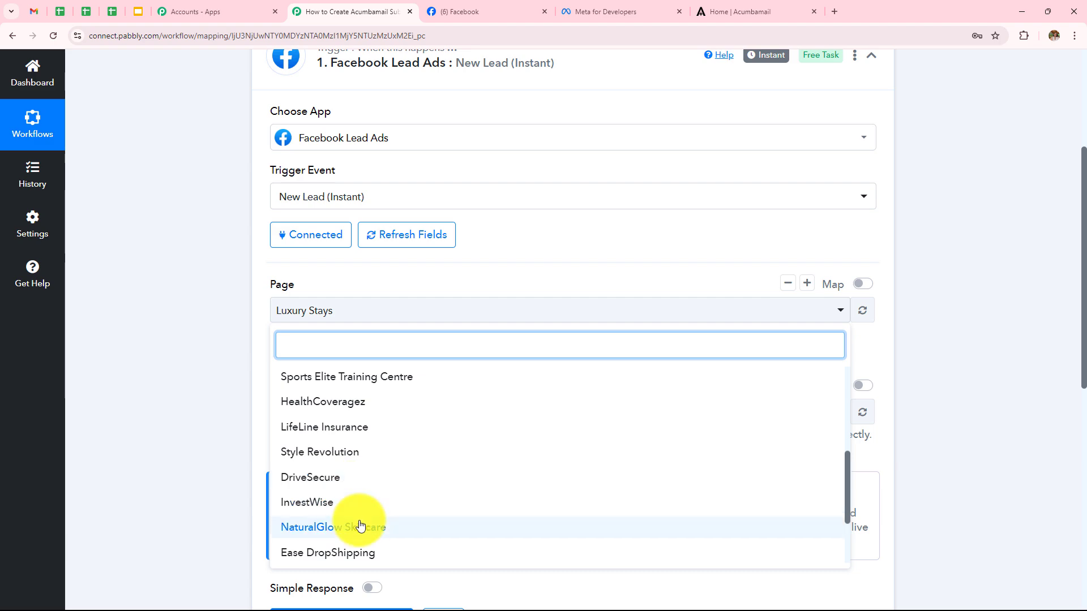
click(361, 524)
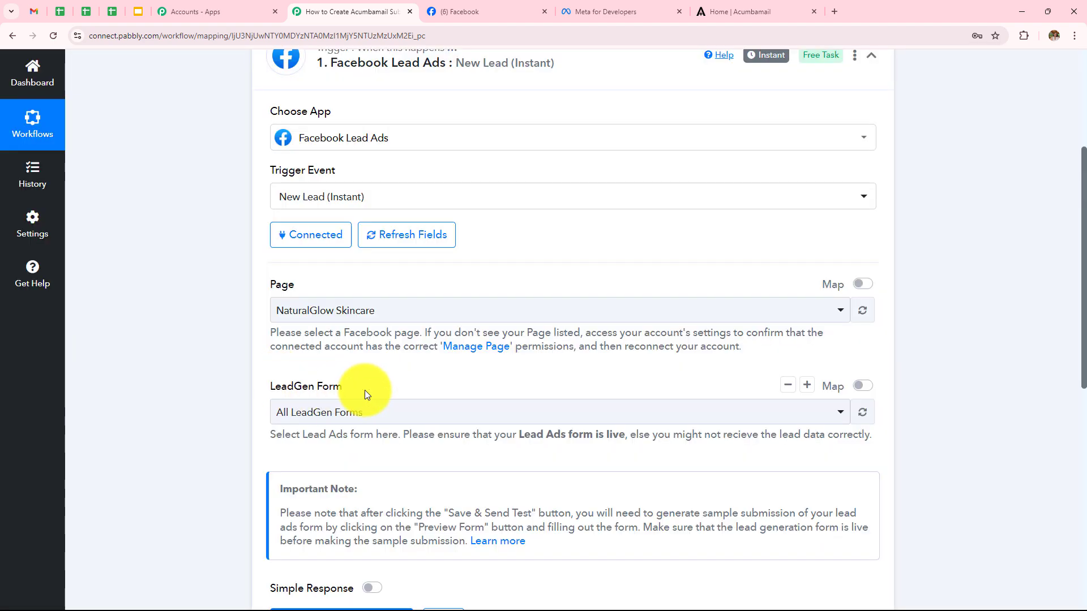
scroll(365, 389, down, 3)
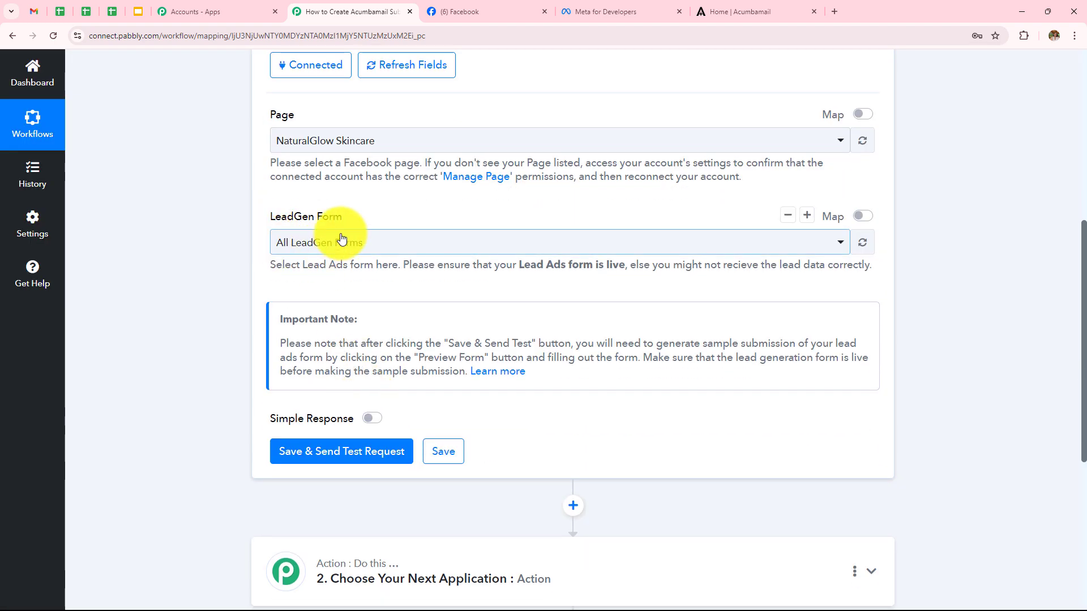
click(611, 12)
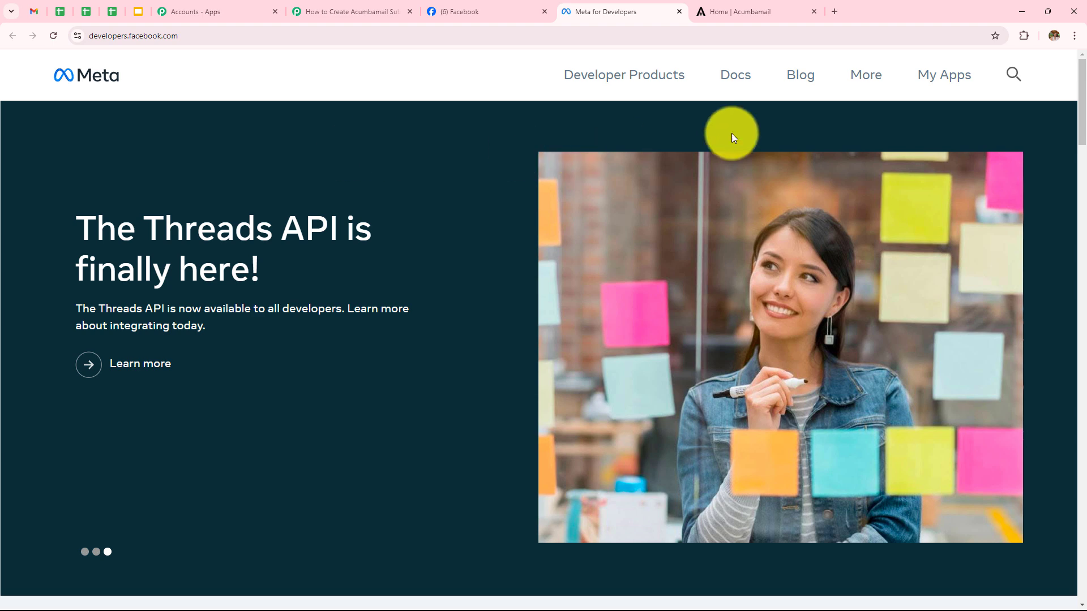
- Open the Lead Ads Testing Tool from Meta for Developers' Tools directory
click(861, 85)
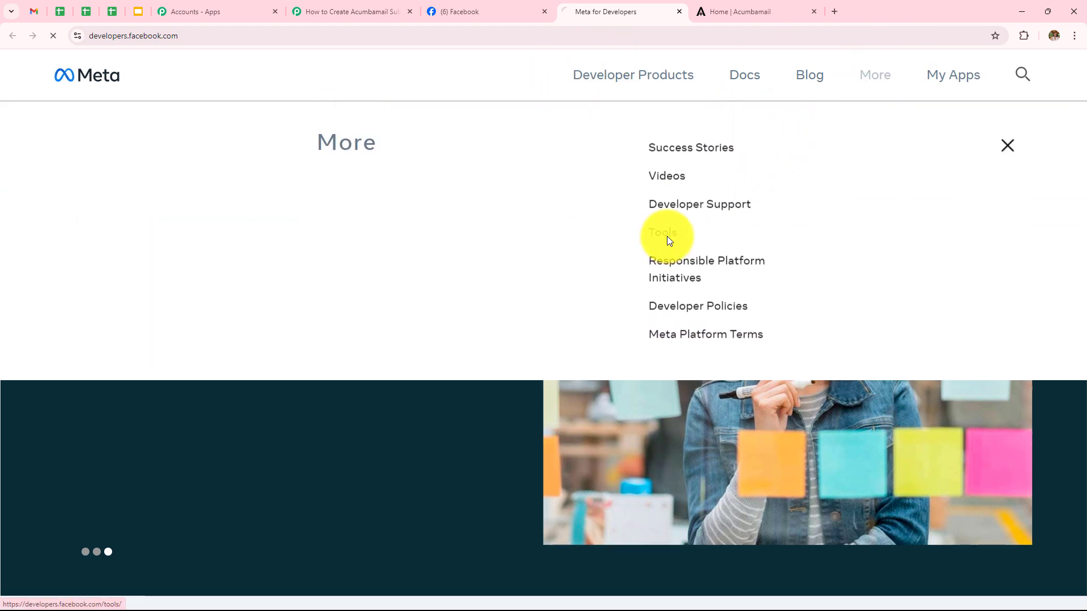
click(667, 237)
scroll(302, 300, down, 6)
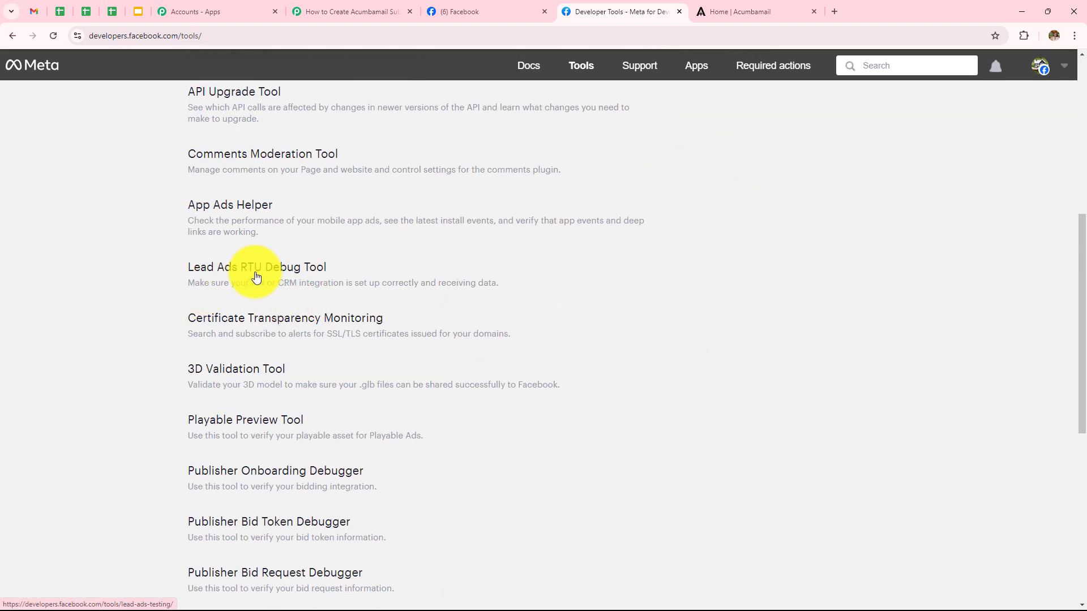
click(293, 276)
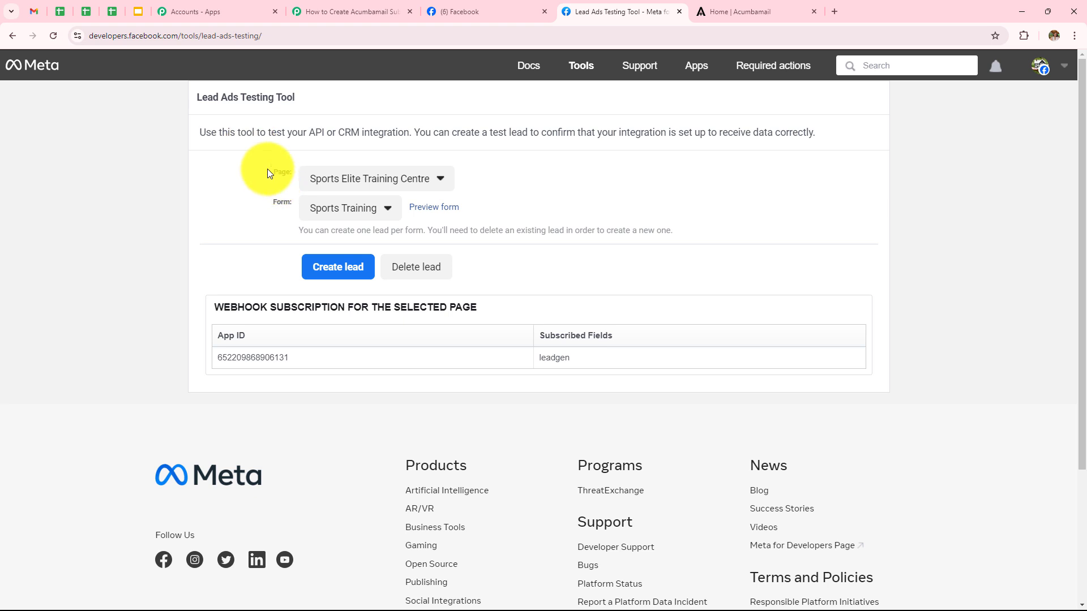
- Preview the New Lead Form for the NaturalGlow Skincare page, then return to Pabbly
click(358, 181)
scroll(385, 329, down, 3)
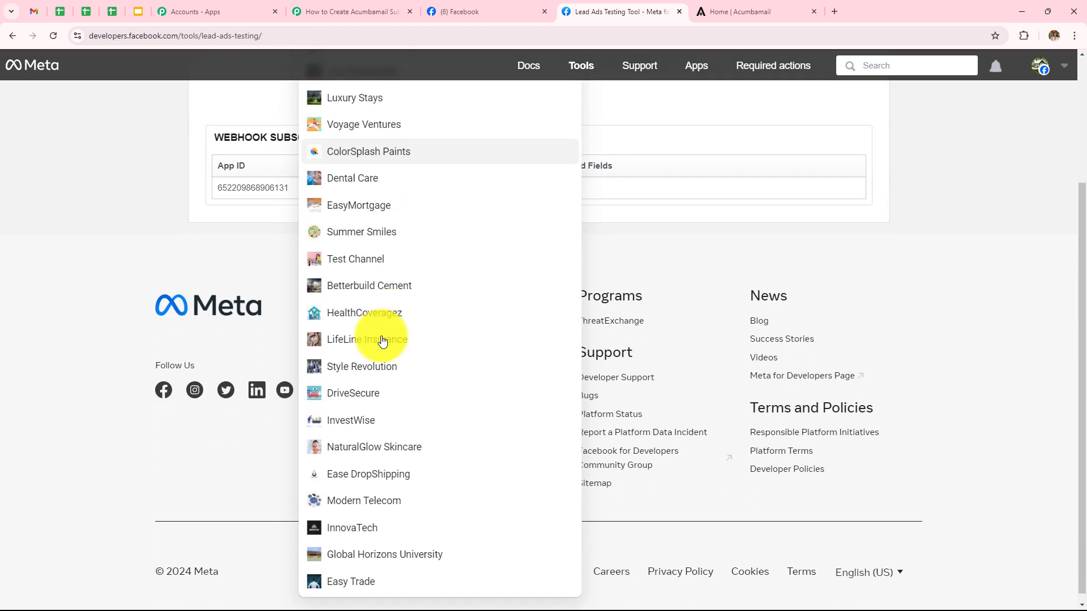
click(372, 457)
scroll(170, 202, up, 3)
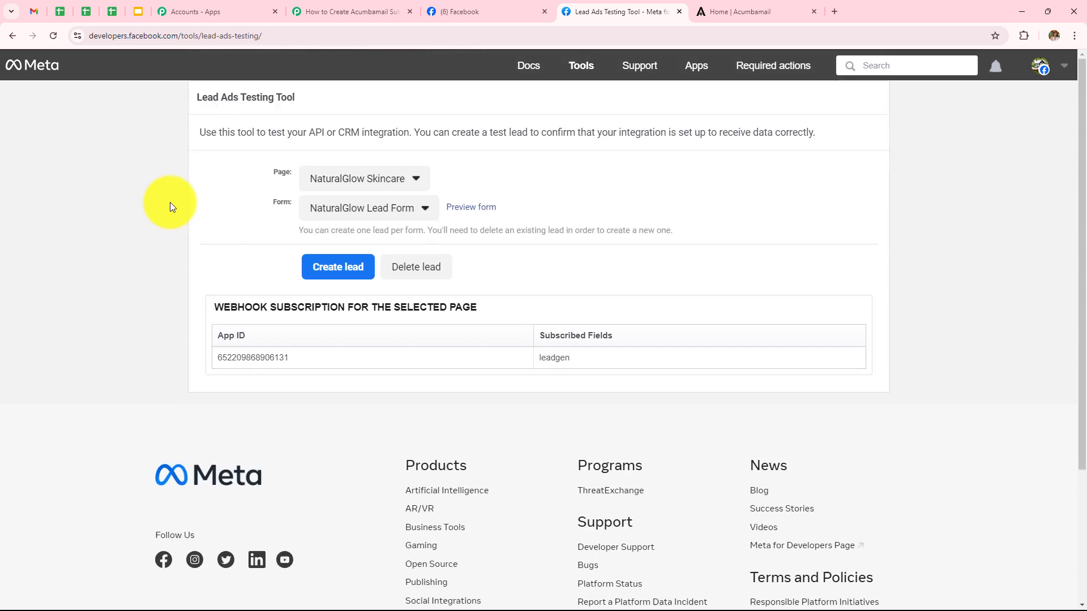
click(372, 215)
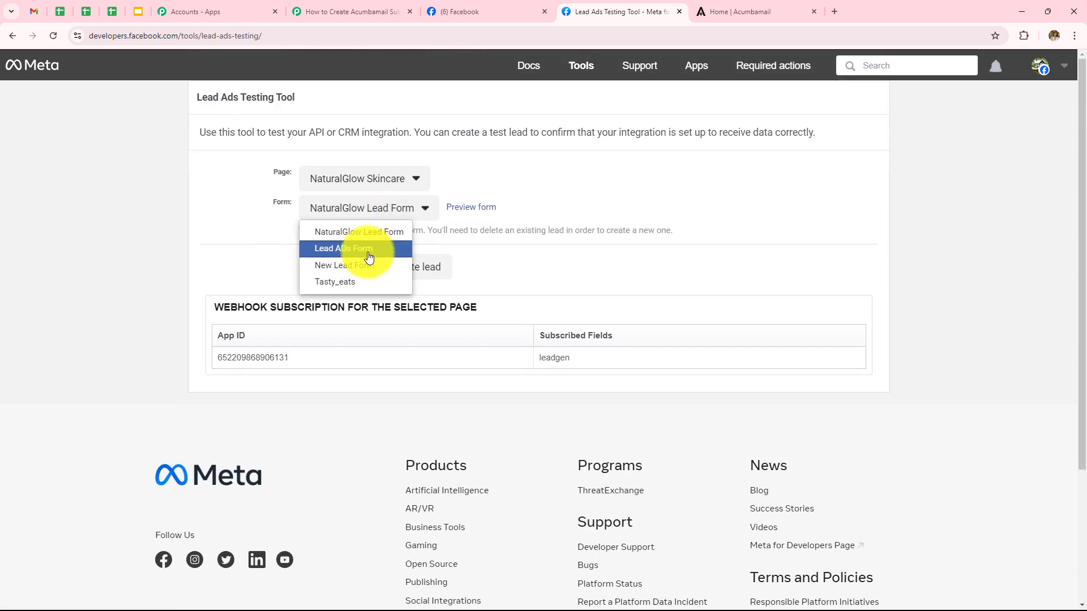
click(360, 268)
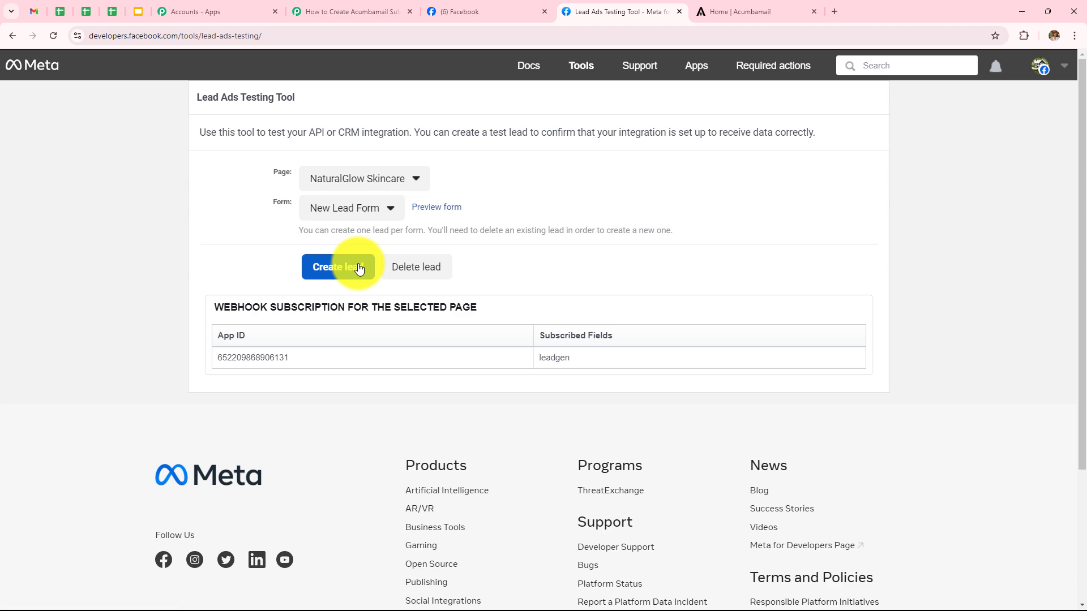
click(437, 208)
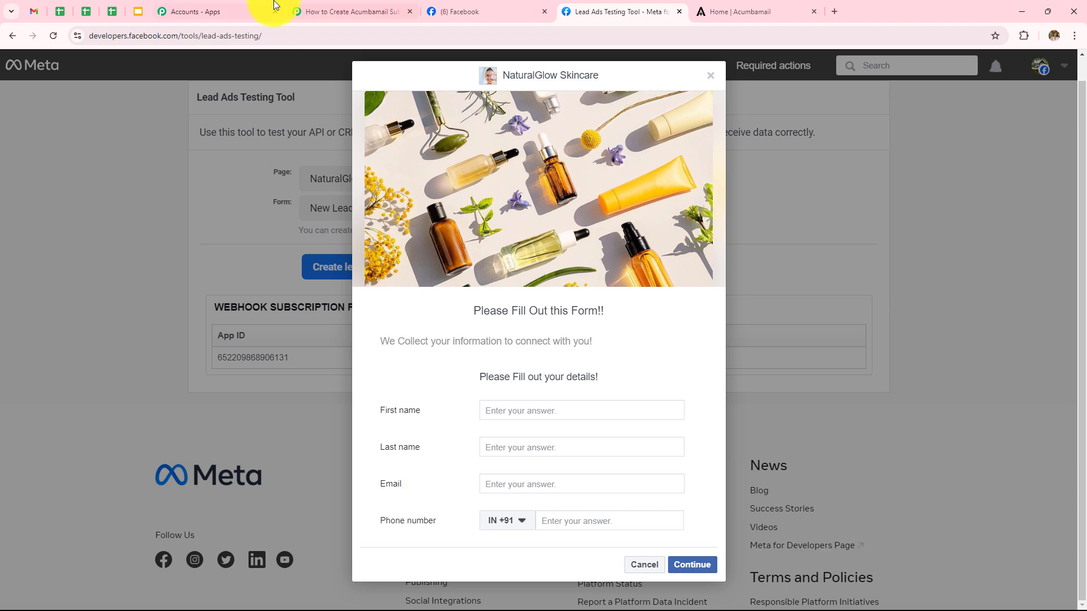
click(310, 10)
- Choose New Lead Form as the LeadGen Form, save, and send a test request
click(360, 253)
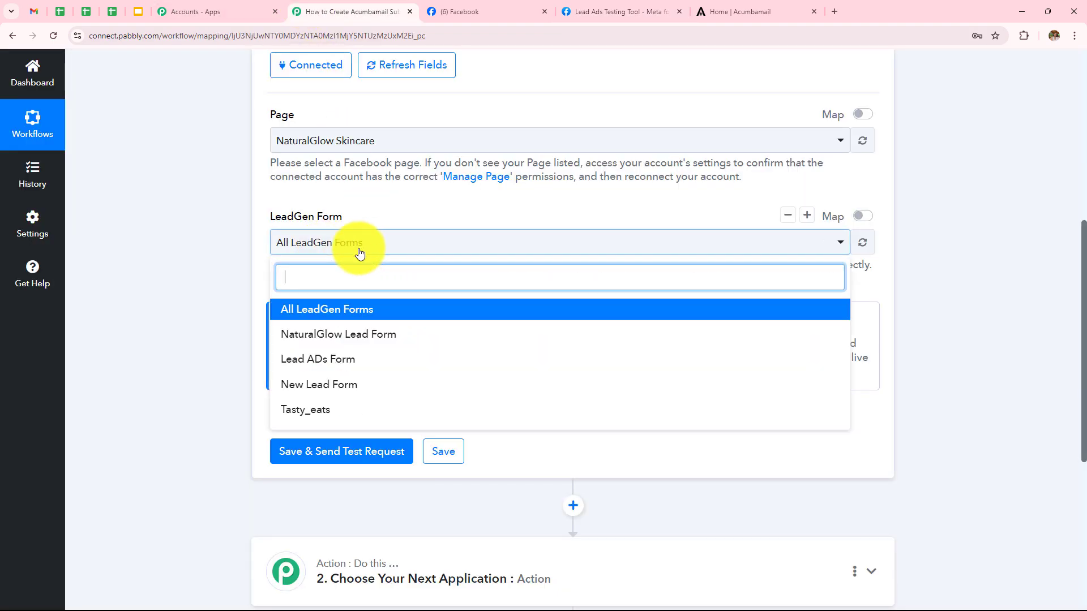
click(328, 387)
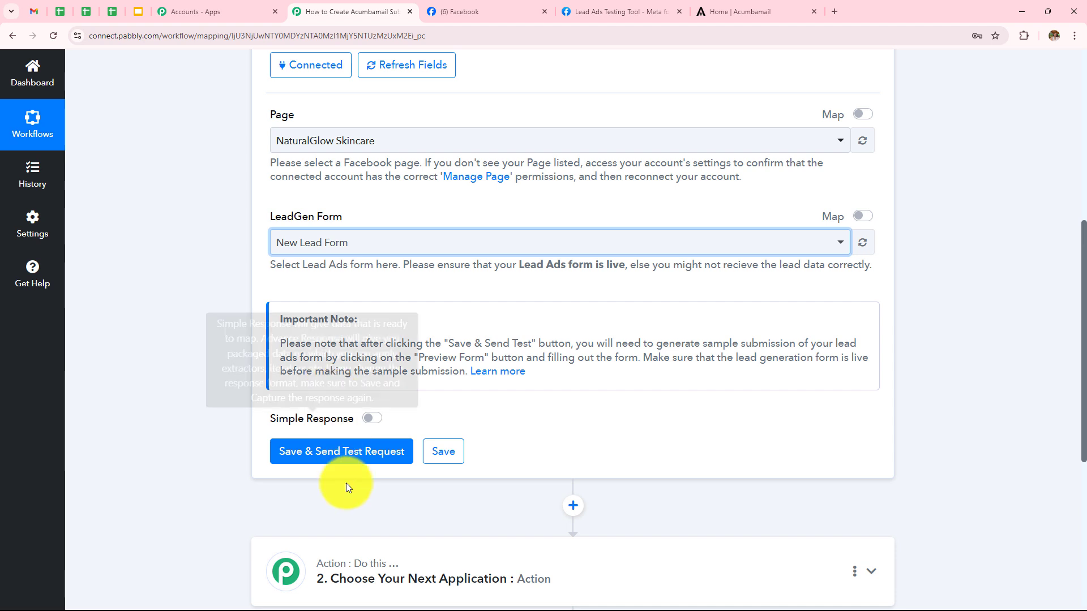
click(344, 460)
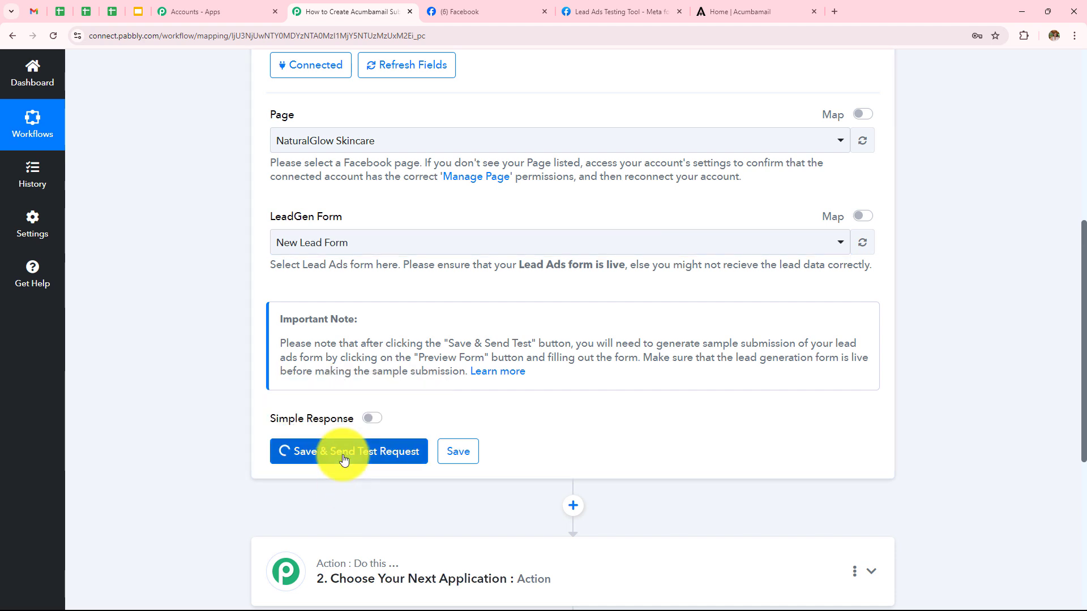
scroll(490, 286, down, 3)
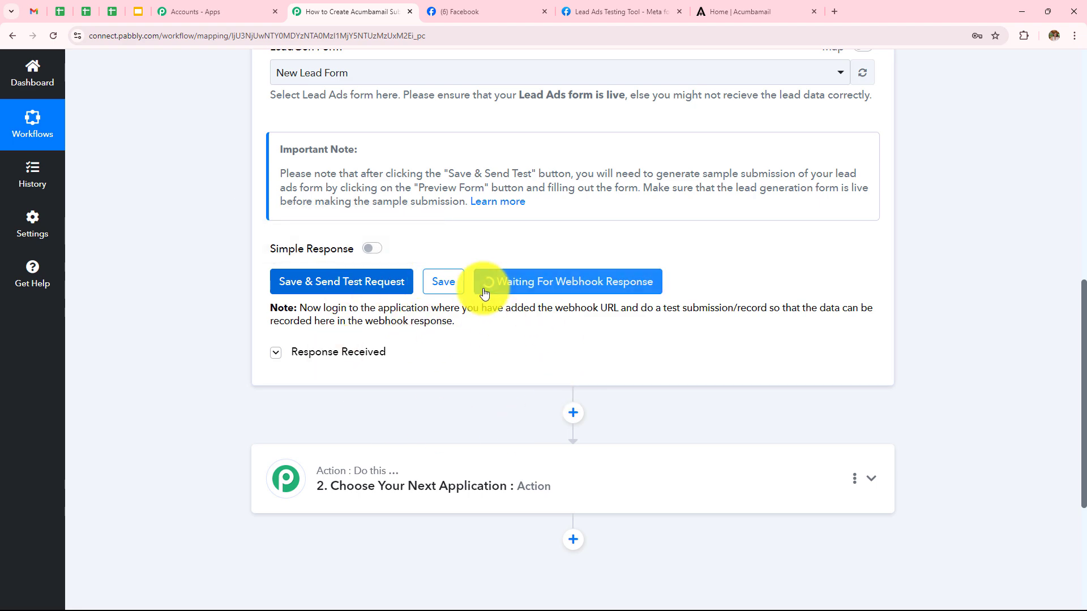
- Delete the existing test lead in the Lead Ads Testing Tool and reload it
click(616, 12)
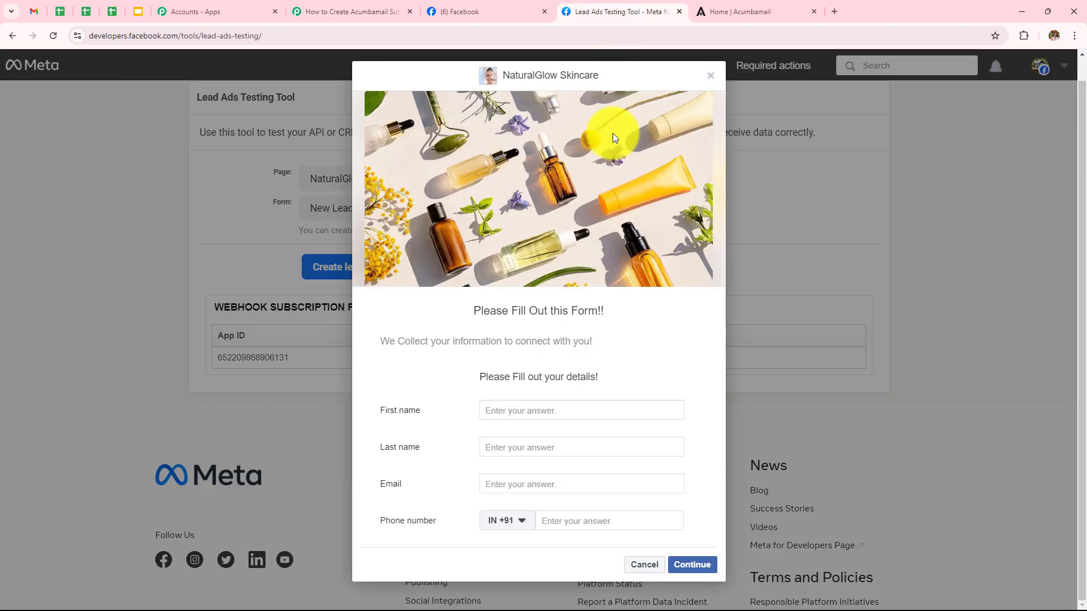
click(710, 76)
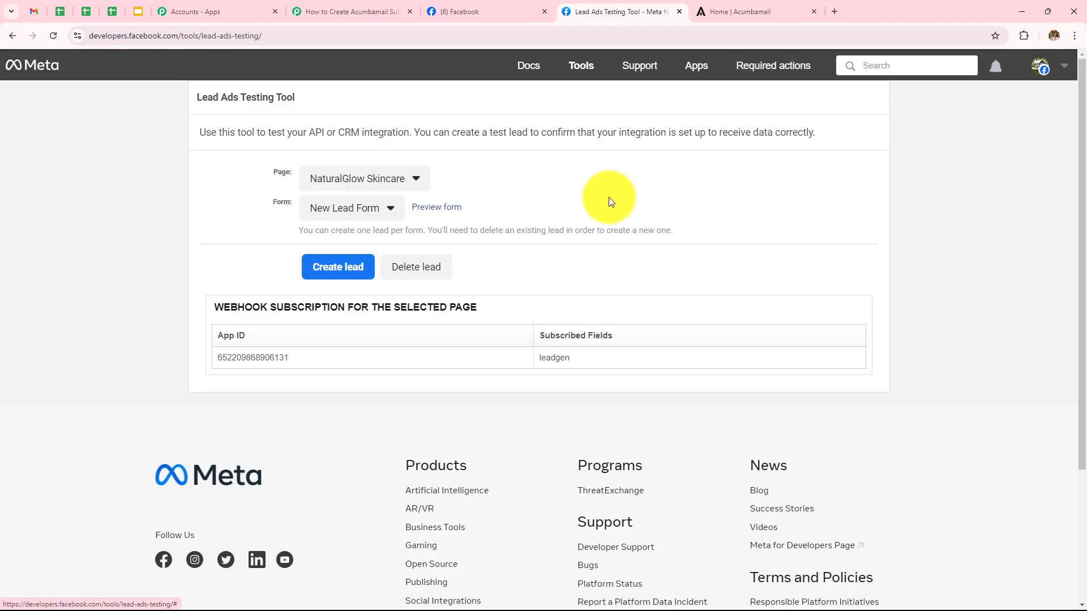
click(436, 271)
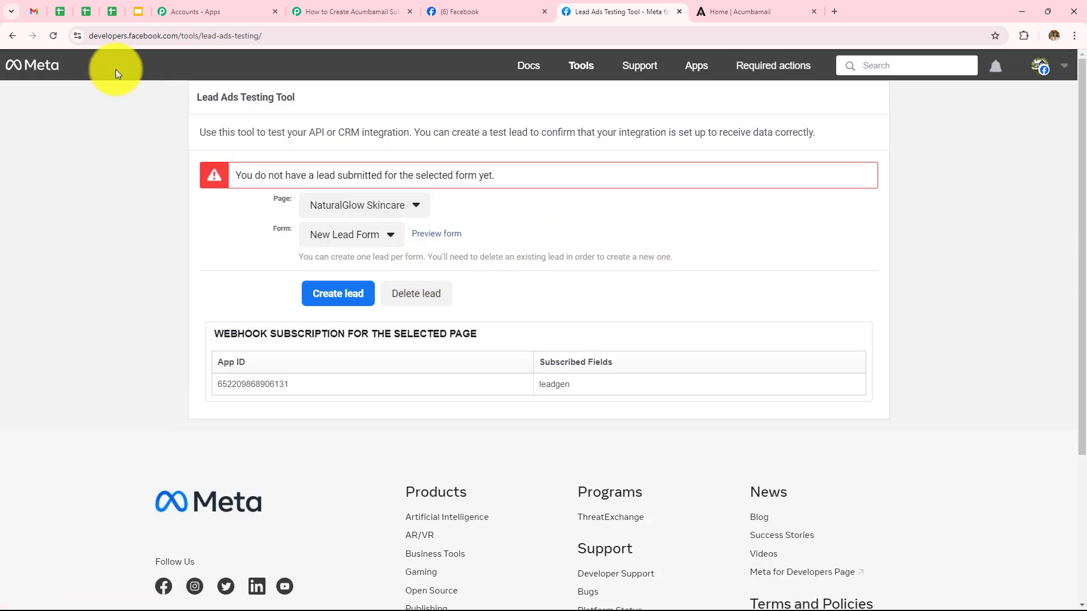
click(47, 39)
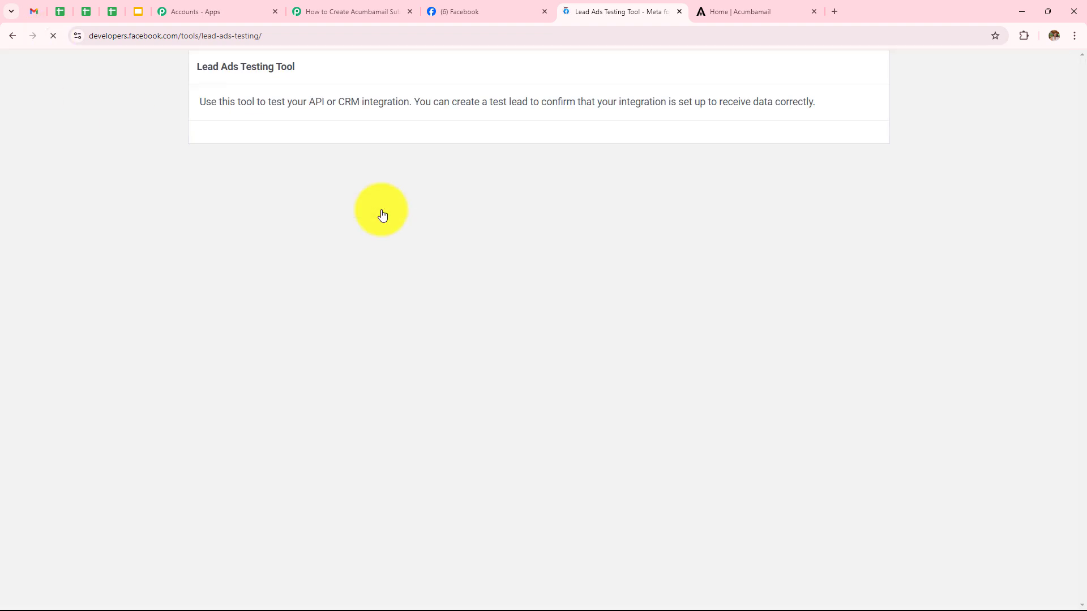
- Preview New Lead Form again for the NaturalGlow Skincare page
click(381, 179)
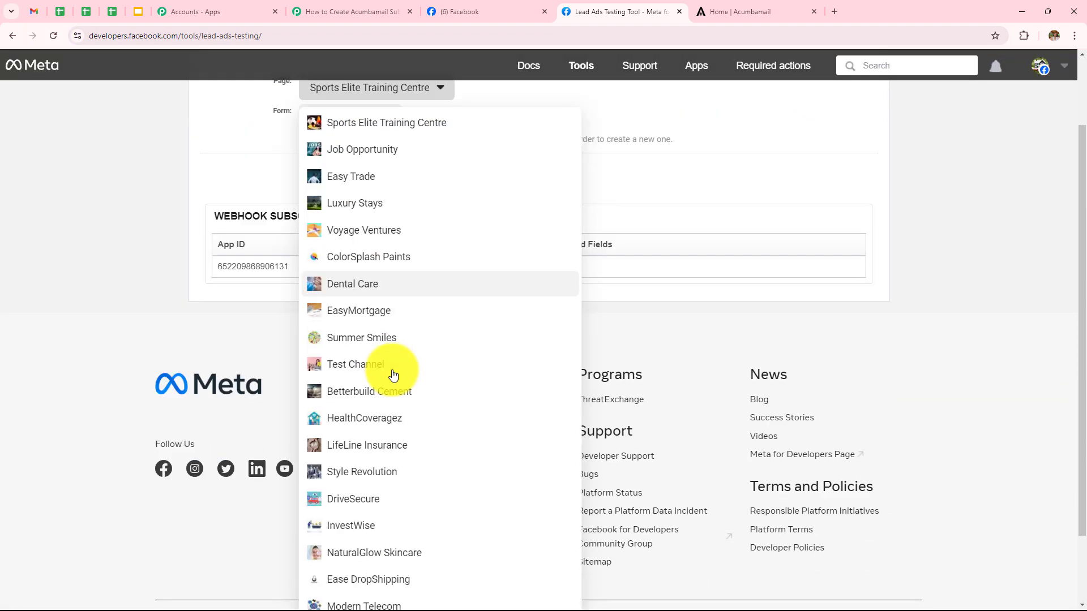
scroll(394, 396, down, 3)
click(385, 468)
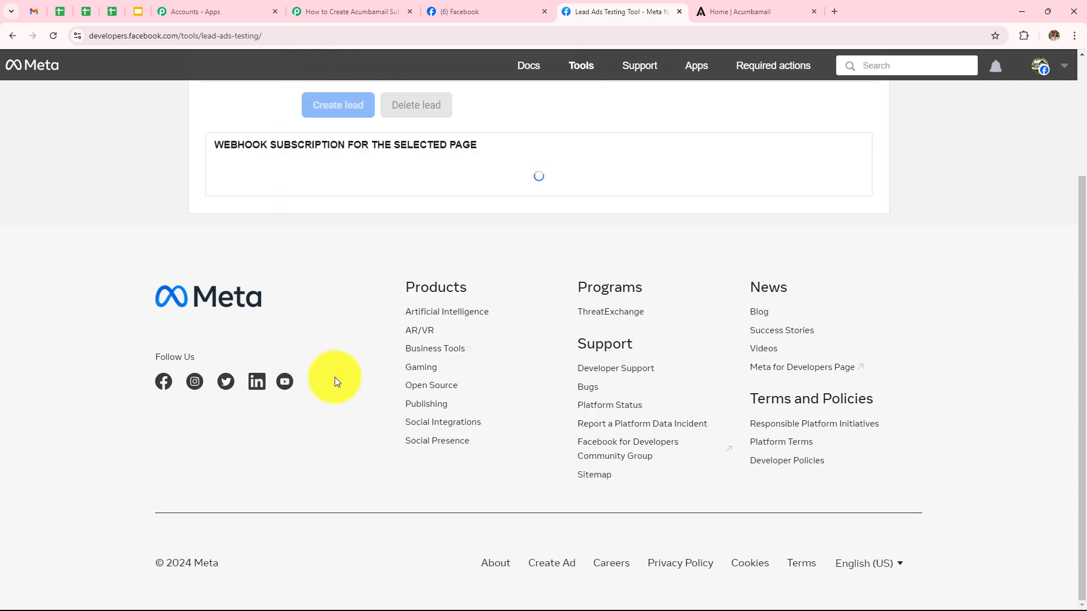
click(375, 208)
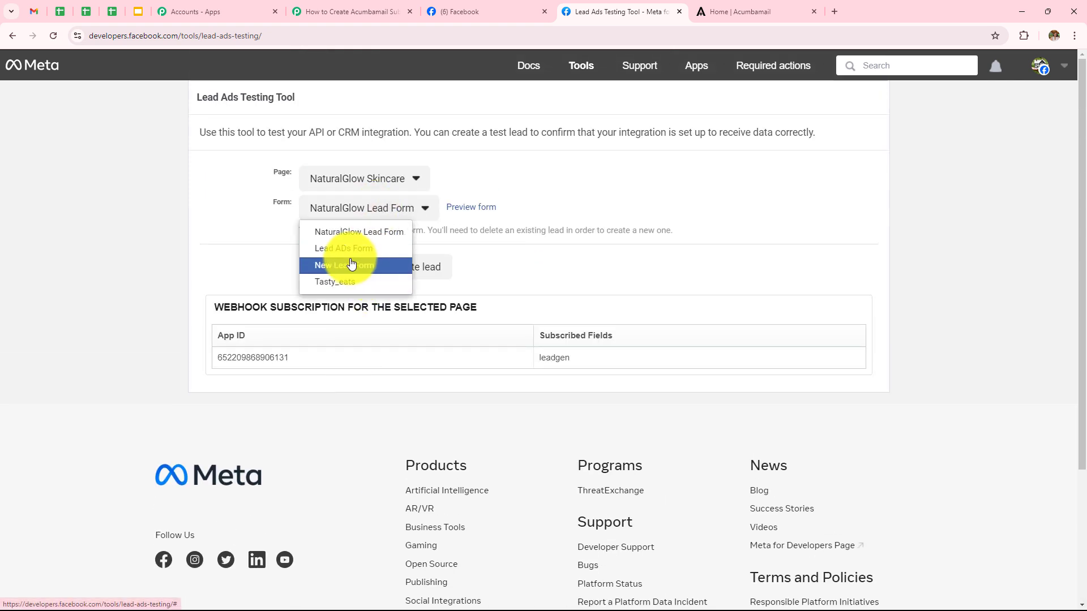
click(373, 269)
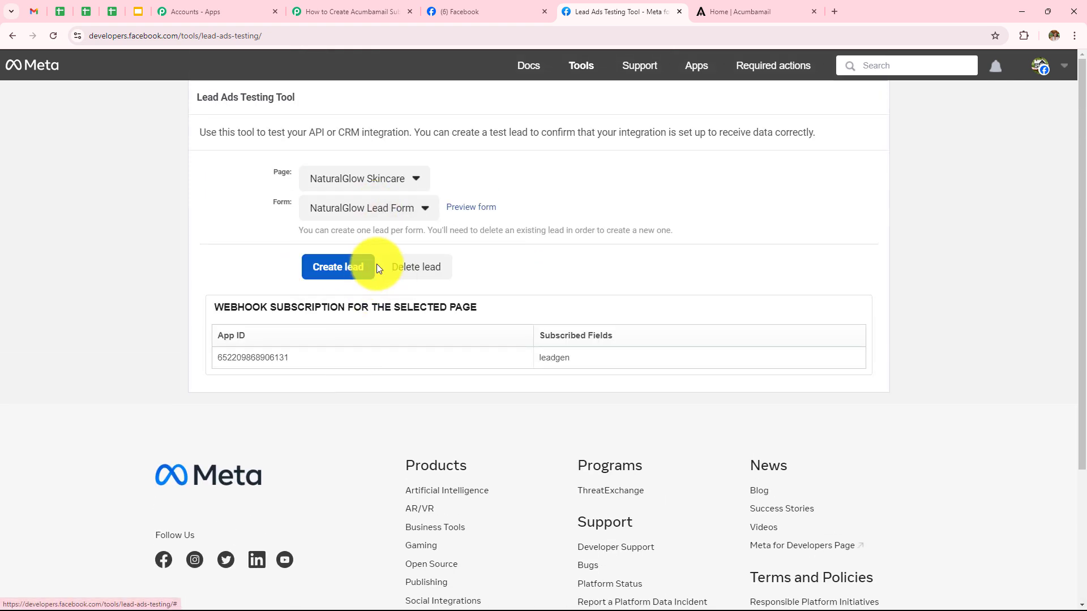
click(448, 209)
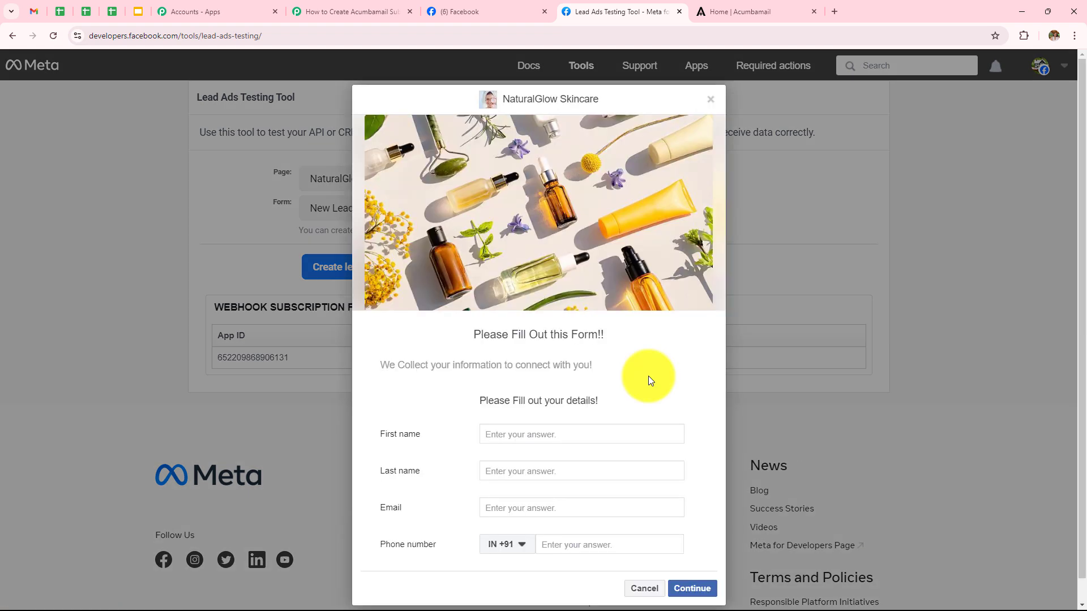
- Fill in a test lead's first name, last name, email and phone, submit it, and return to Pabbly
click(562, 433)
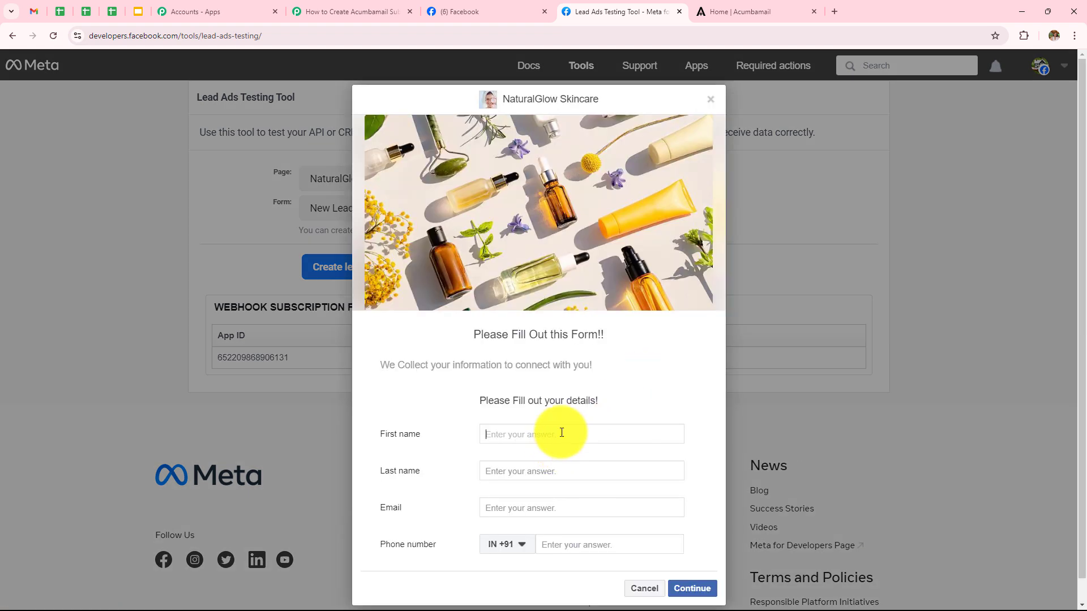
text(New)
click(557, 470)
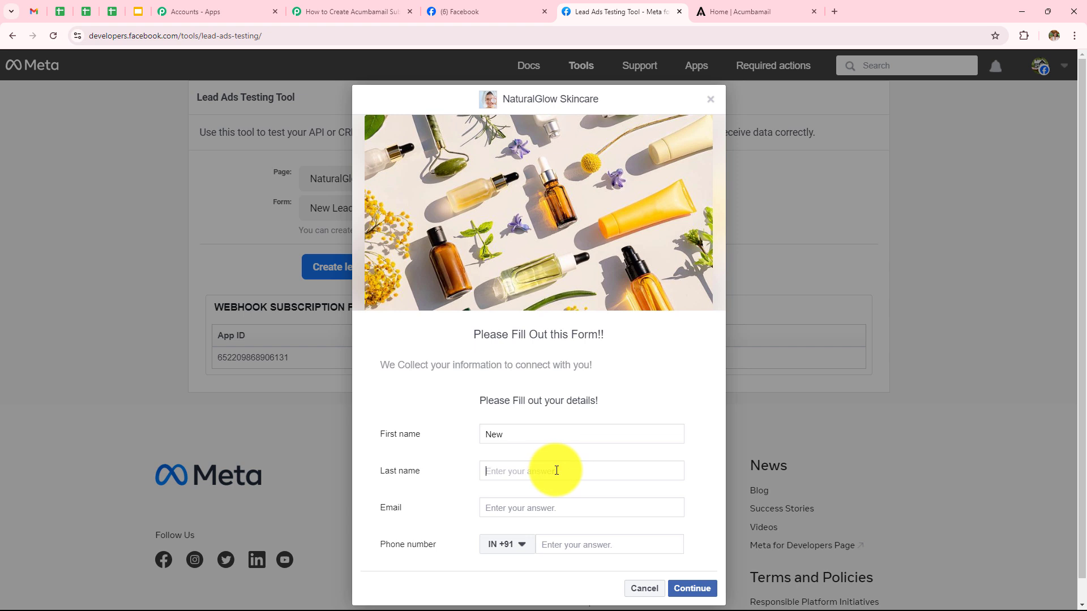
text(User)
click(566, 512)
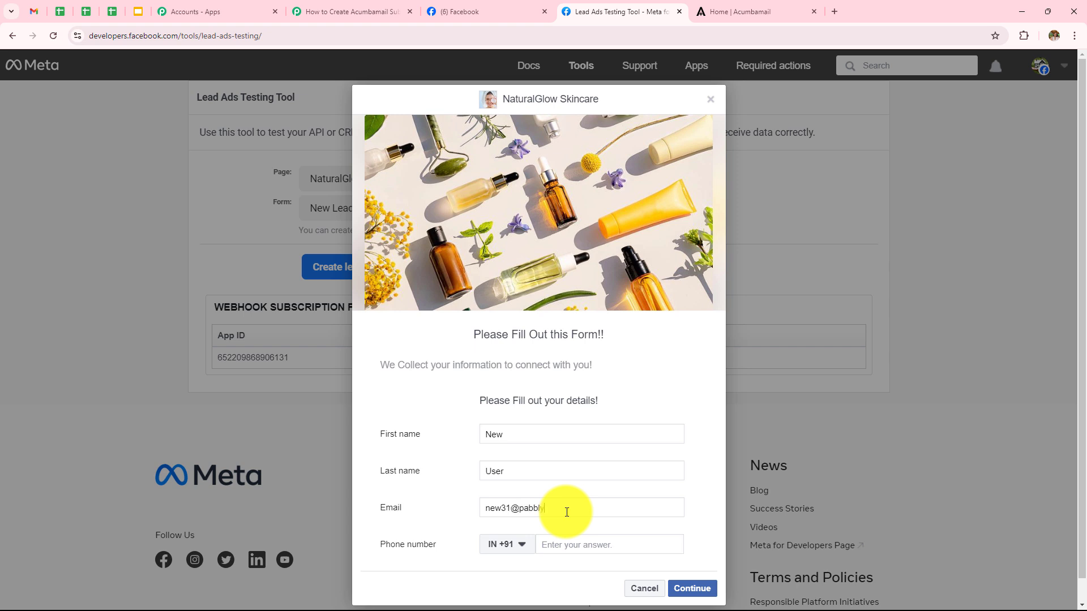
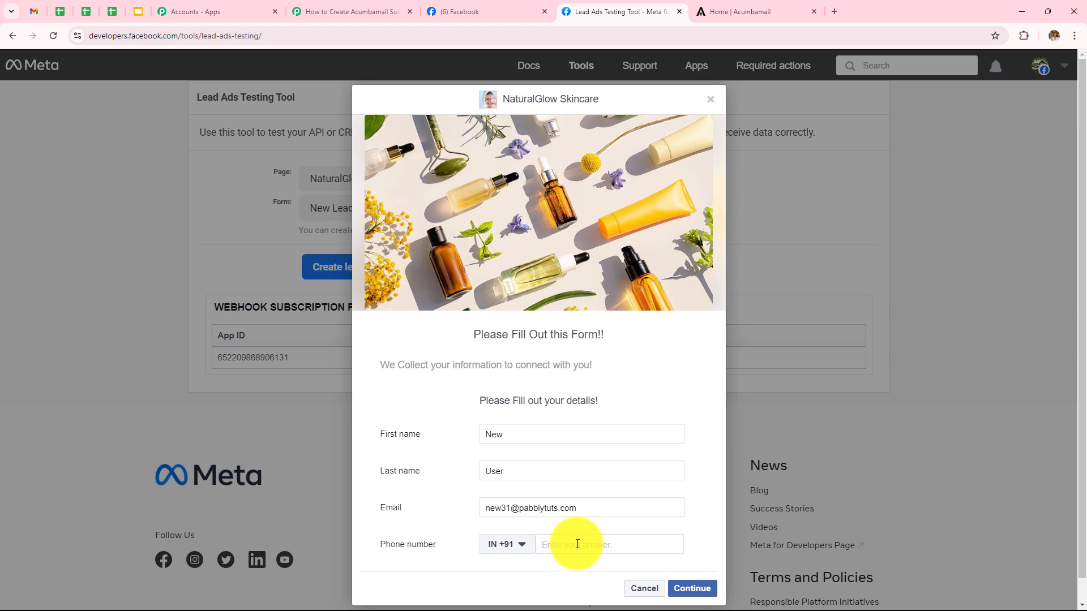
text(9999999999)
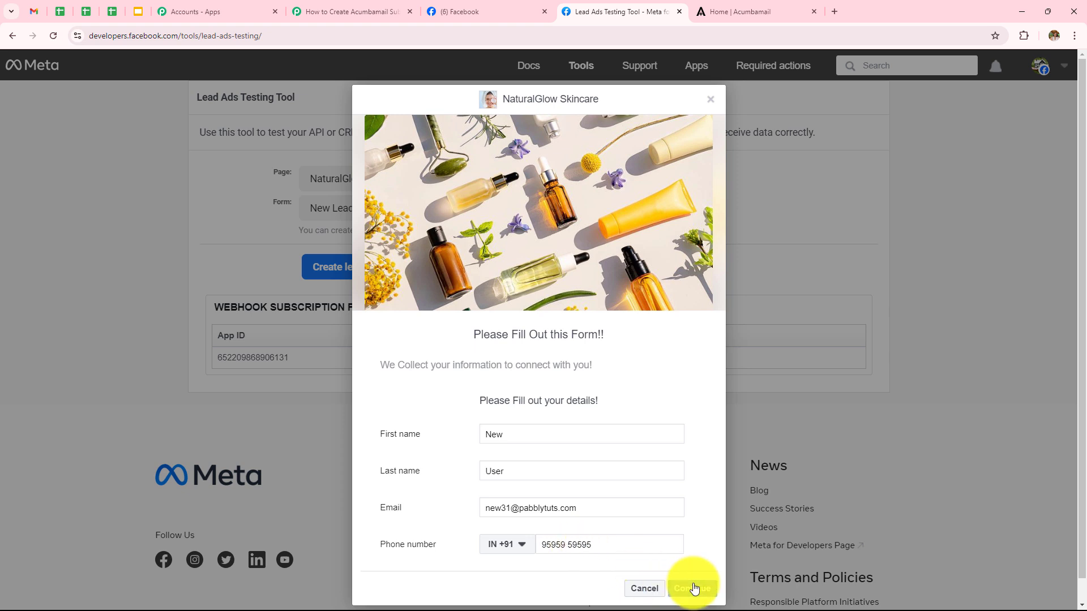
click(691, 589)
click(682, 434)
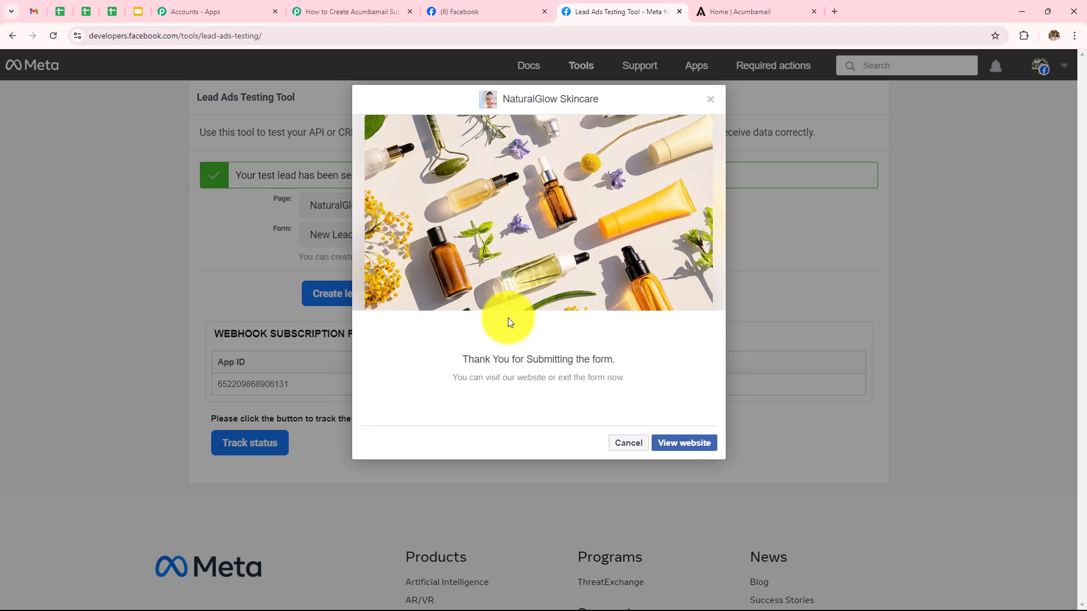
click(361, 8)
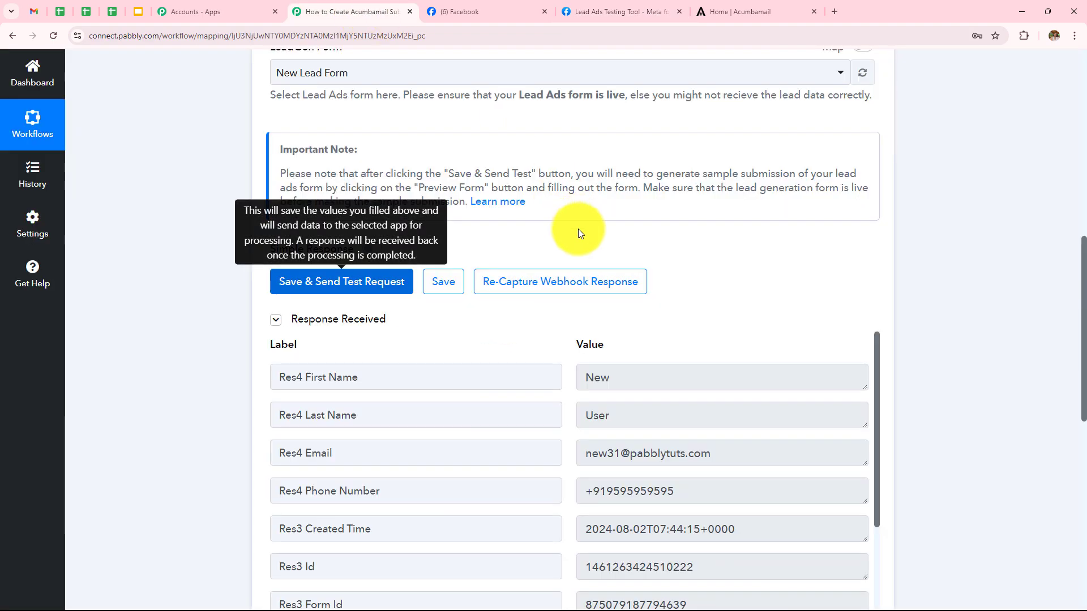
scroll(579, 229, down, 2)
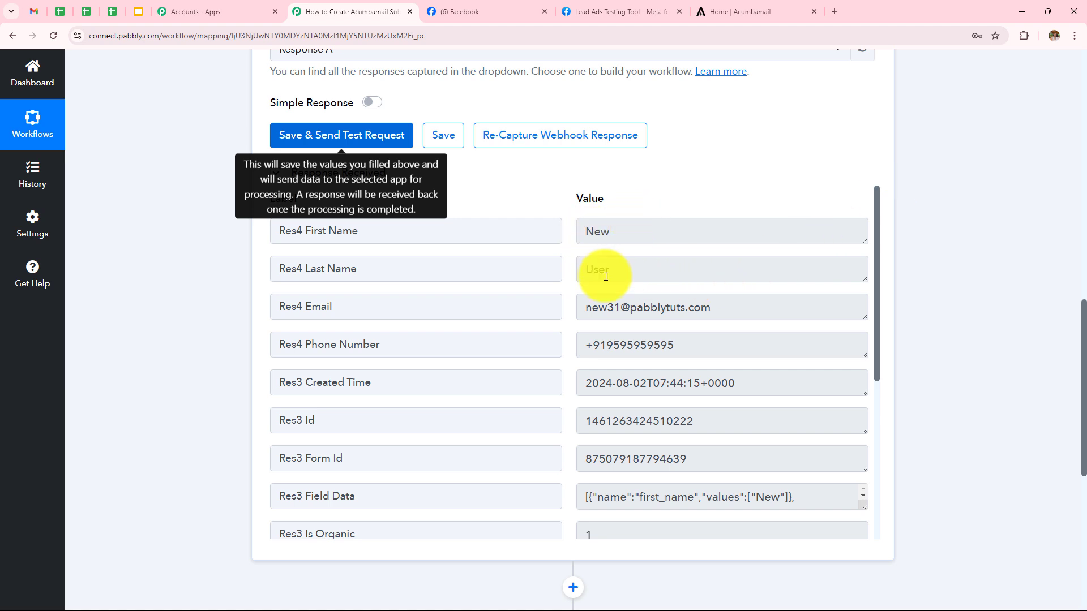
scroll(651, 250, down, 1)
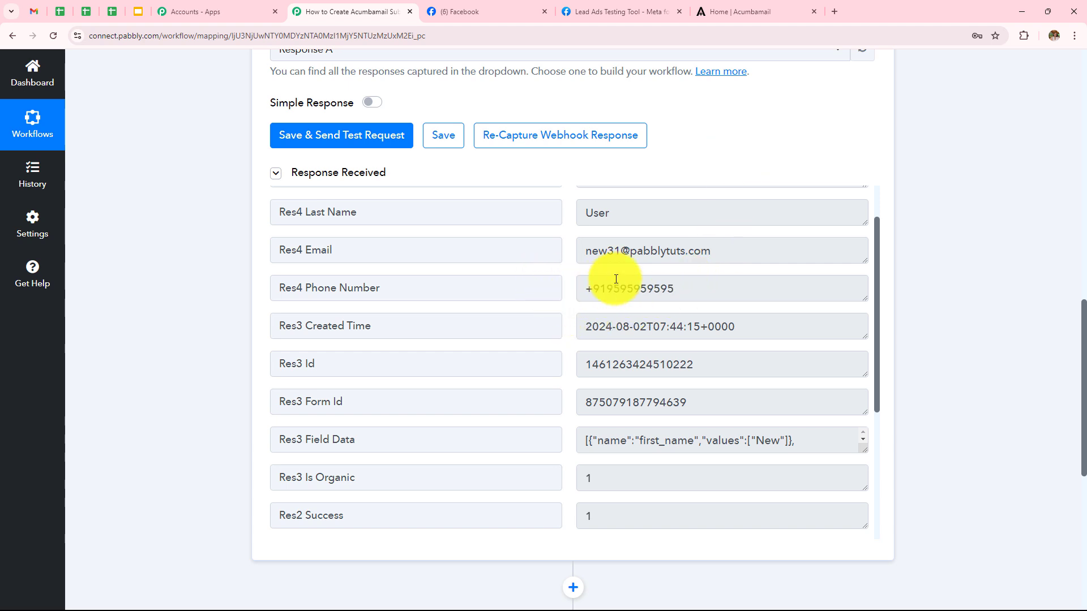
scroll(917, 281, down, 5)
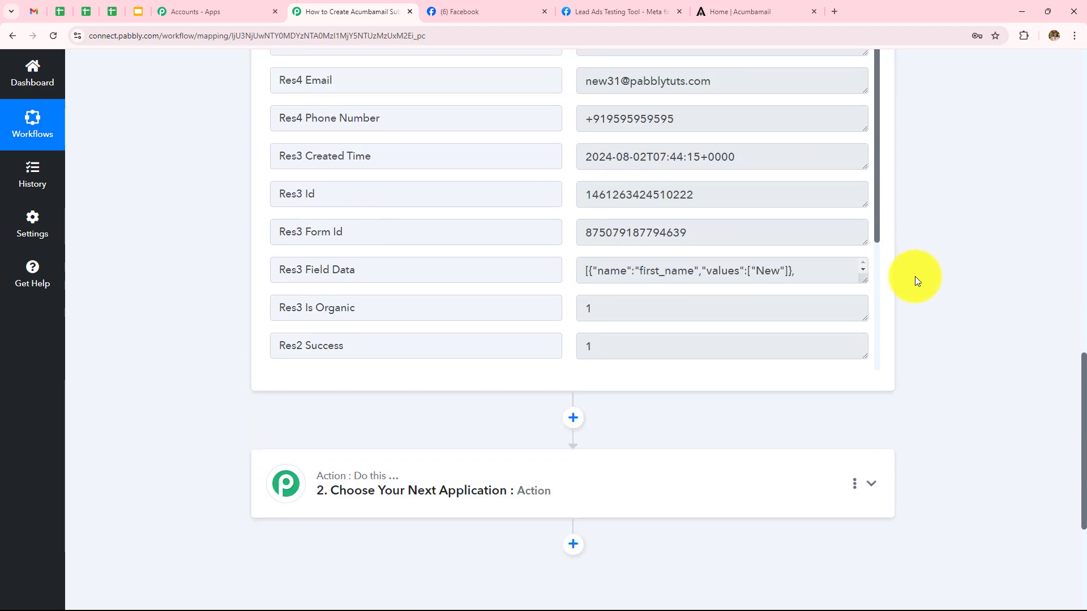
- Set the action to Acumbamail's Add/Update Subscriber event and start connecting the Acumbamail account
click(545, 375)
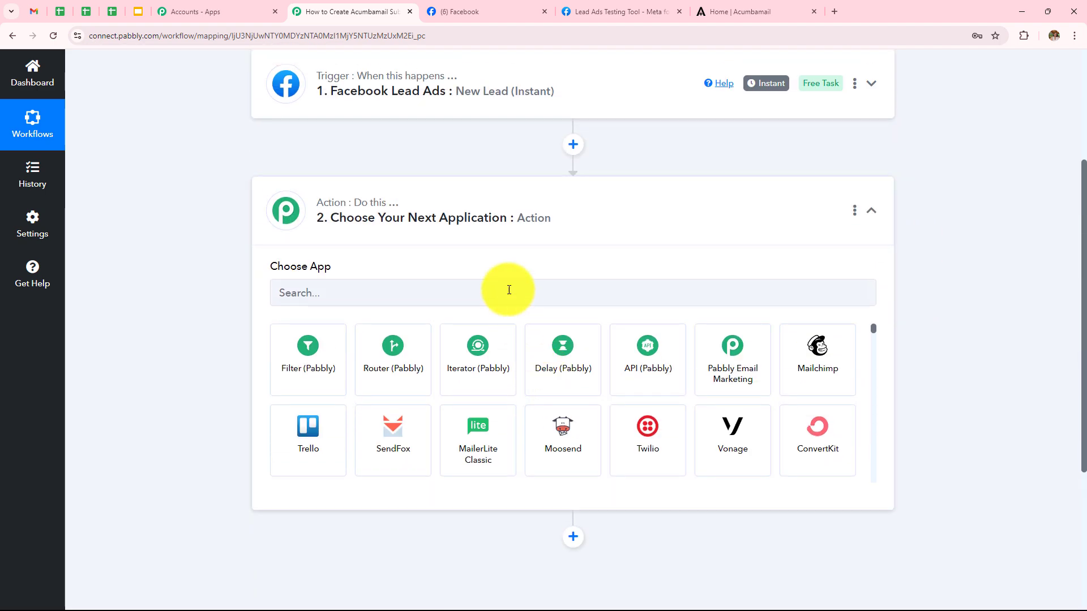
click(509, 290)
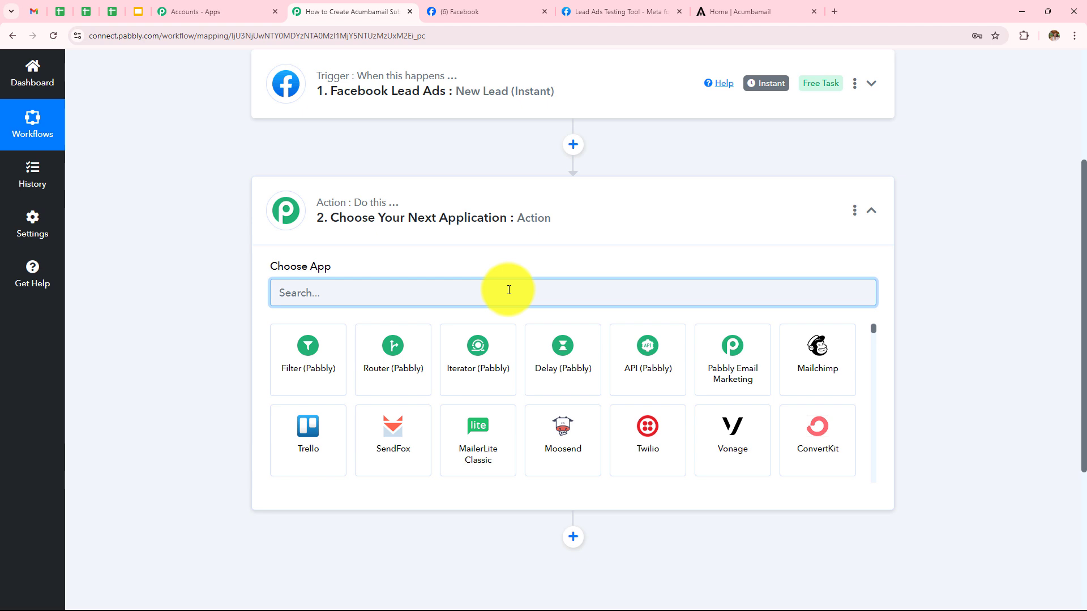
text(Ac)
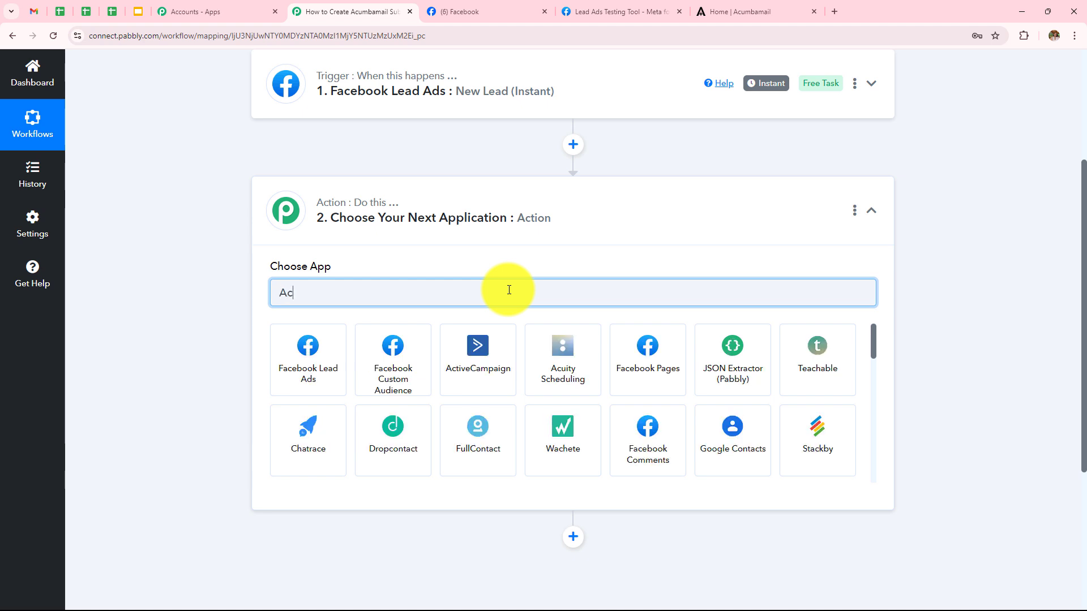
text(um)
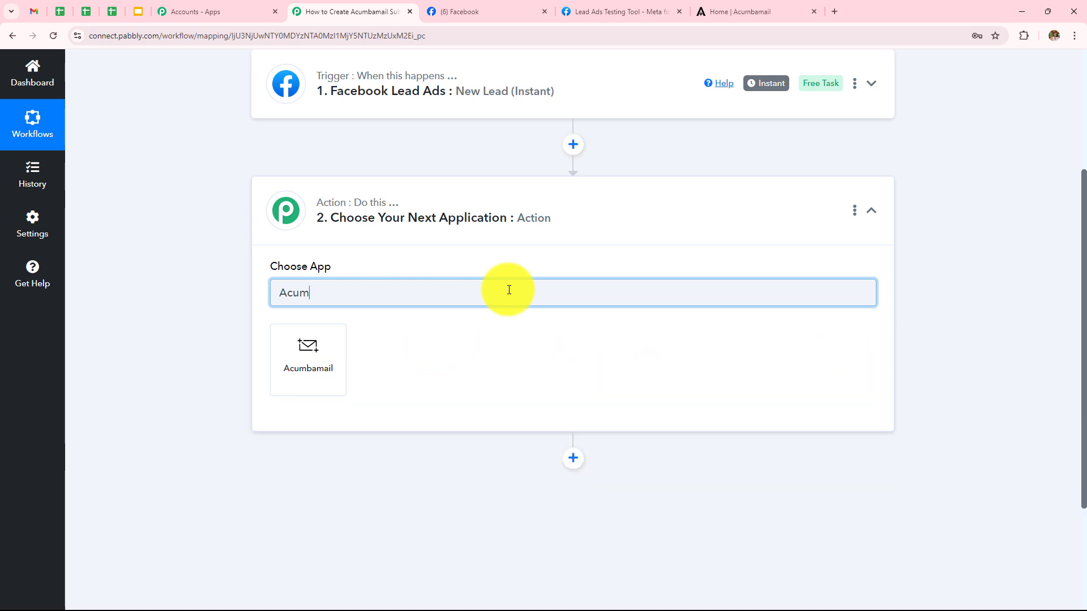
click(334, 367)
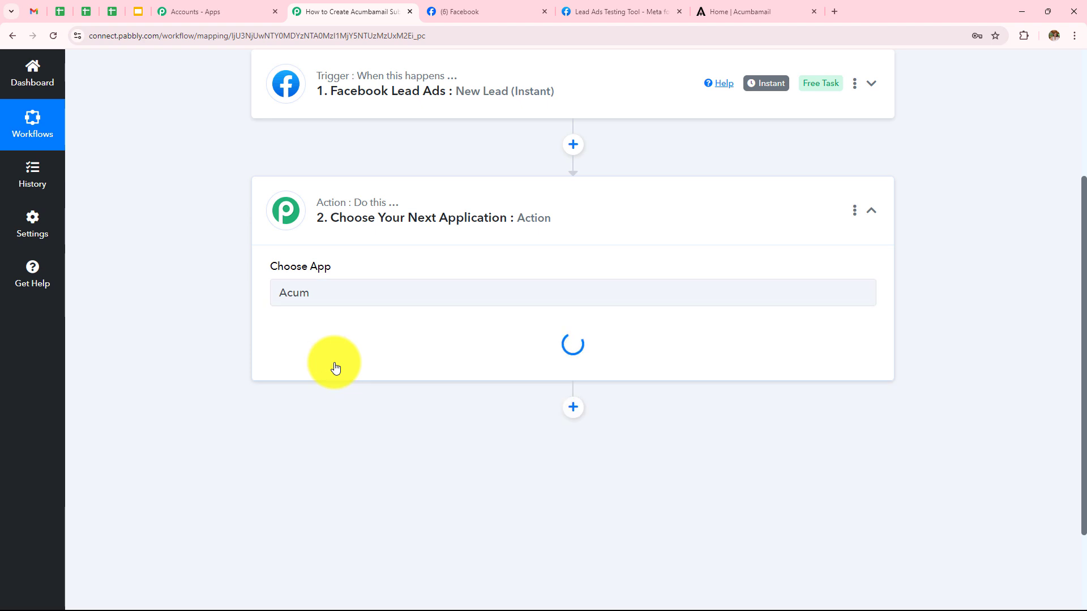
click(335, 362)
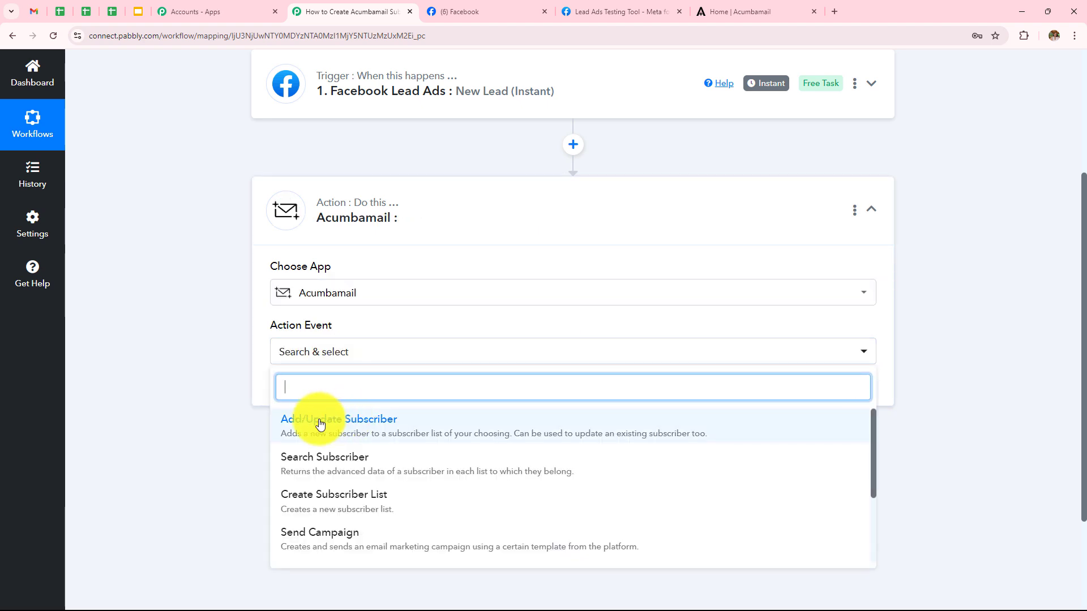
click(367, 424)
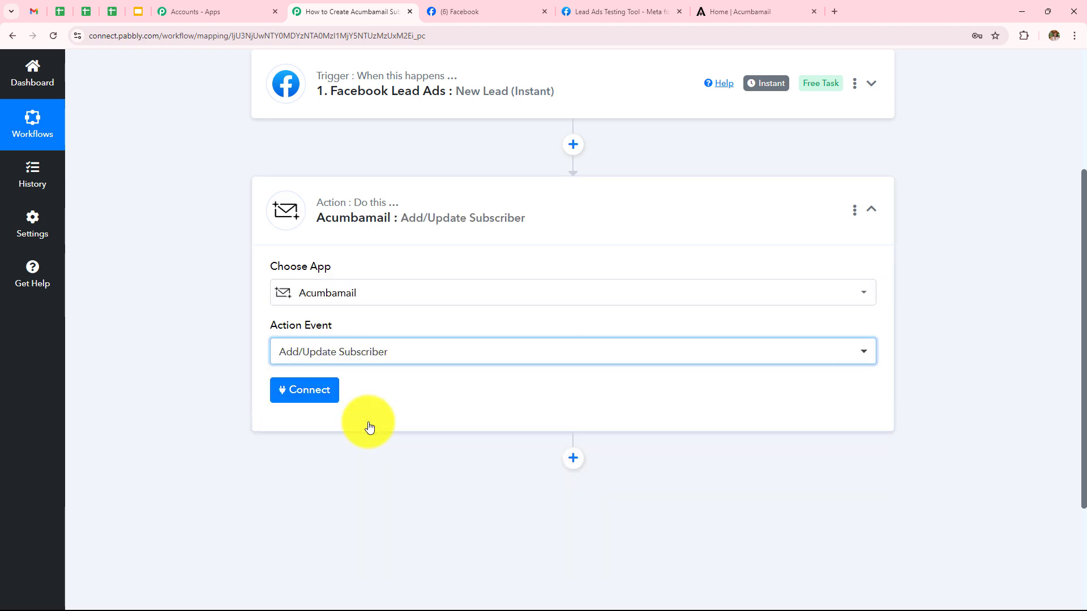
click(304, 390)
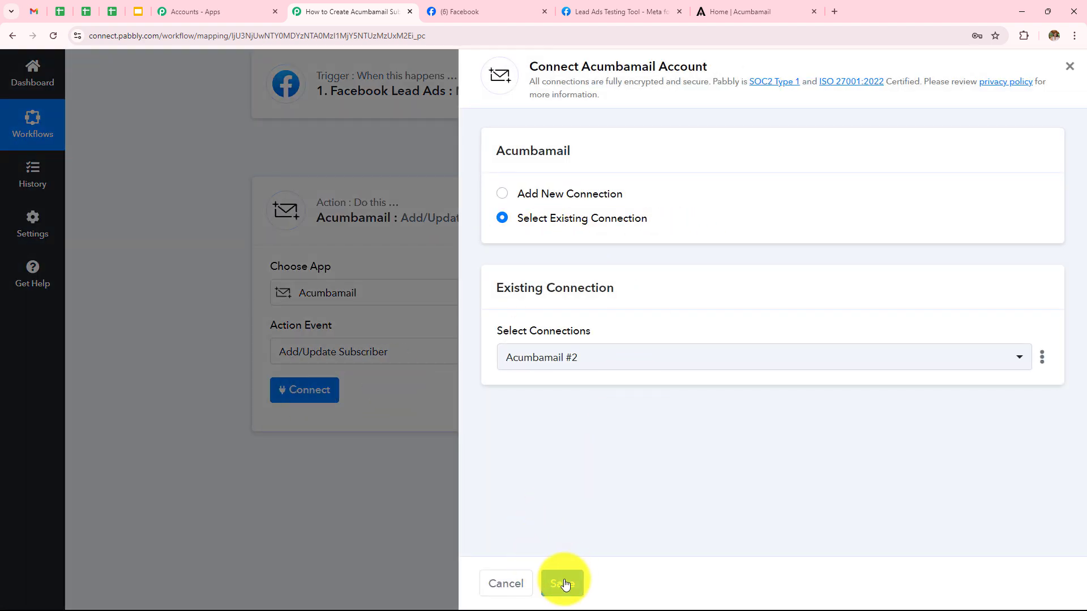
- Start a new Acumbamail connection and open the acumbamail.com/apidoc API documentation in a new tab
click(501, 200)
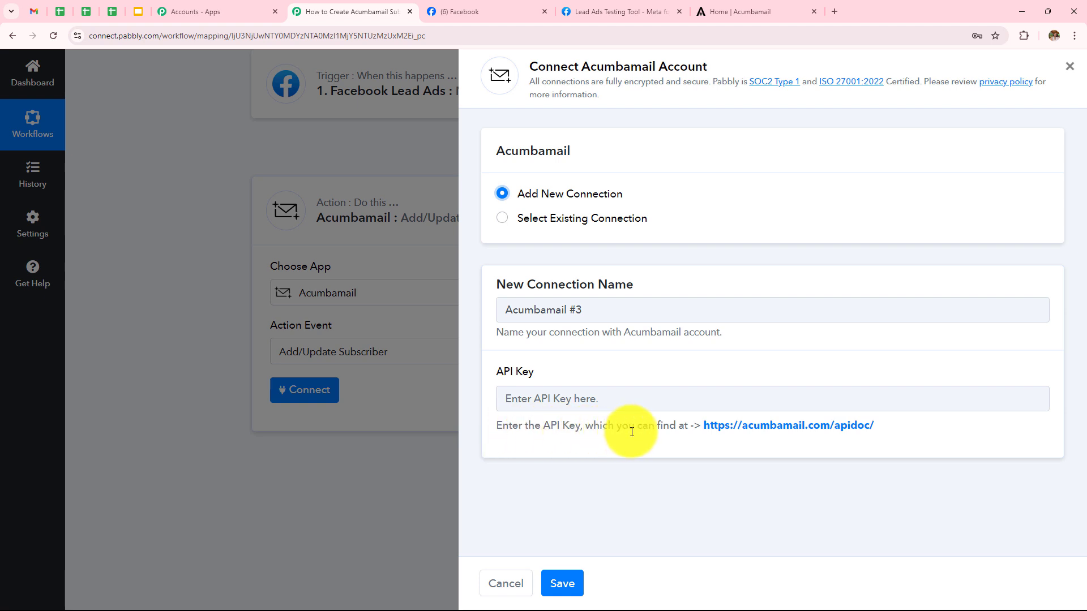
click(798, 433)
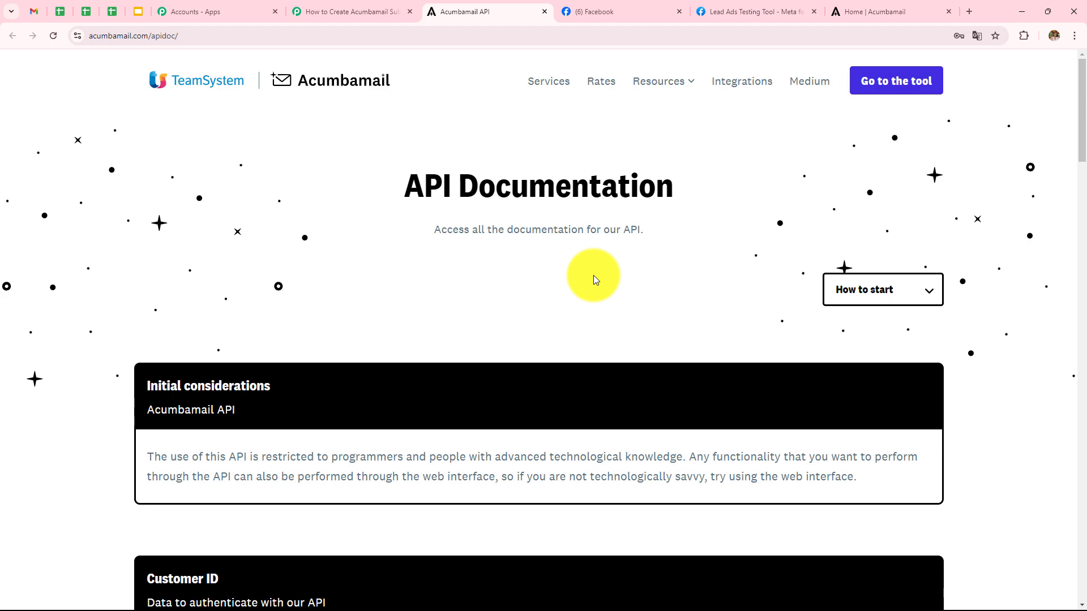
- Copy the auth_token shown under Customer ID in Acumbamail's API documentation, then return to Pabbly
scroll(593, 275, down, 2)
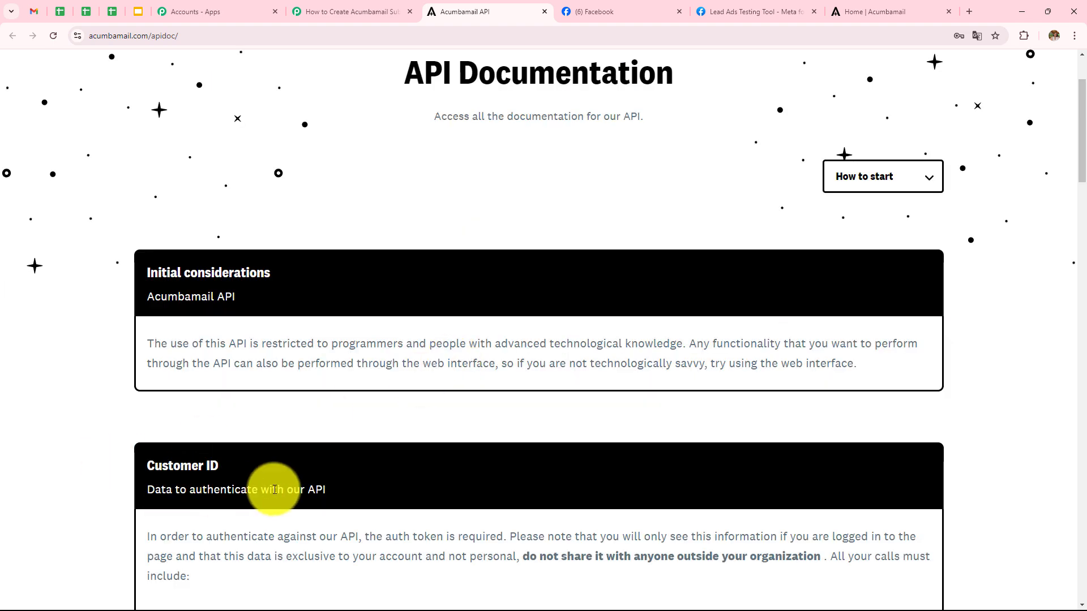
scroll(348, 409, down, 4)
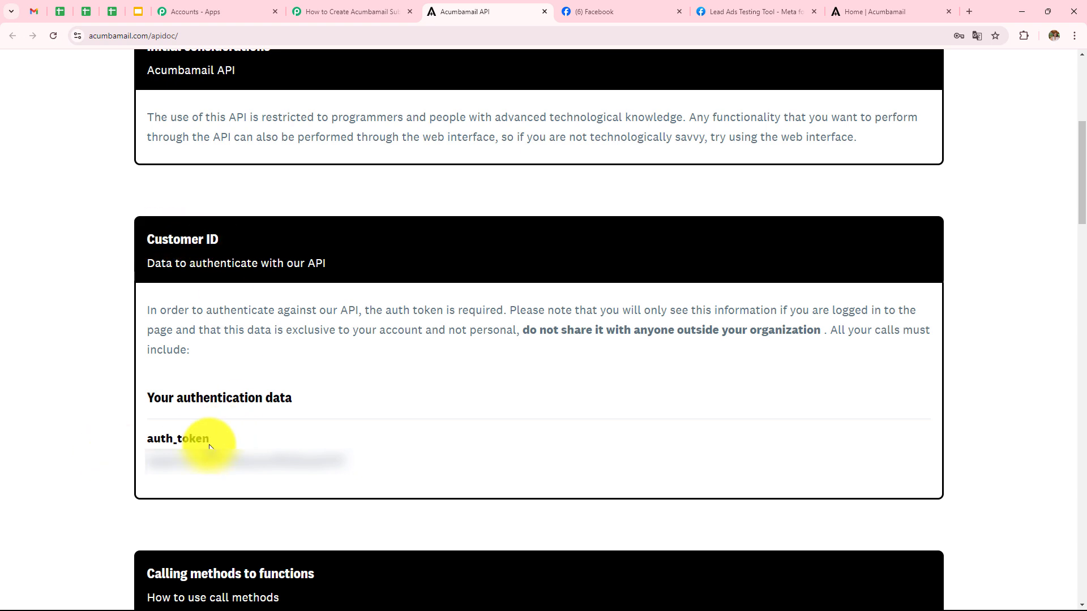
drag(342, 463, 148, 459)
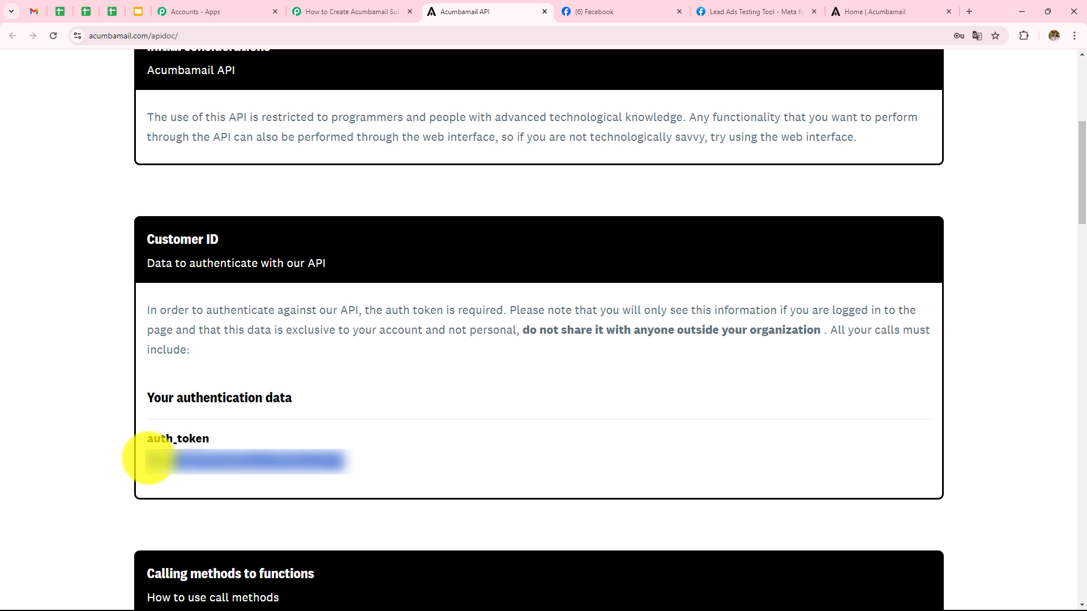
click(352, 12)
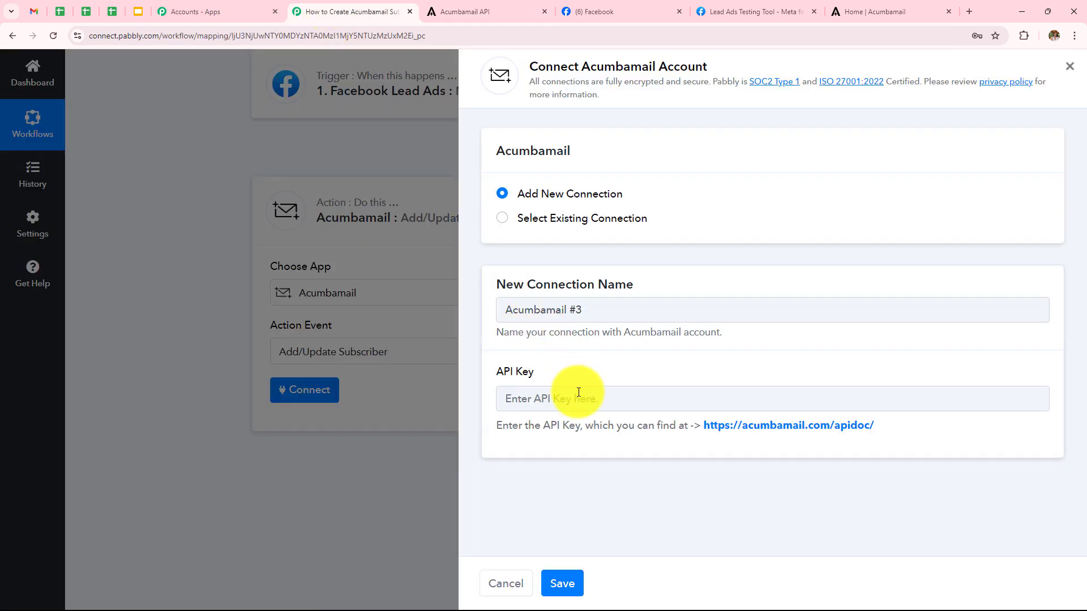
- Paste the auth token as the Acumbamail #3 API key and save the connection
click(587, 410)
key(ctrl+v)
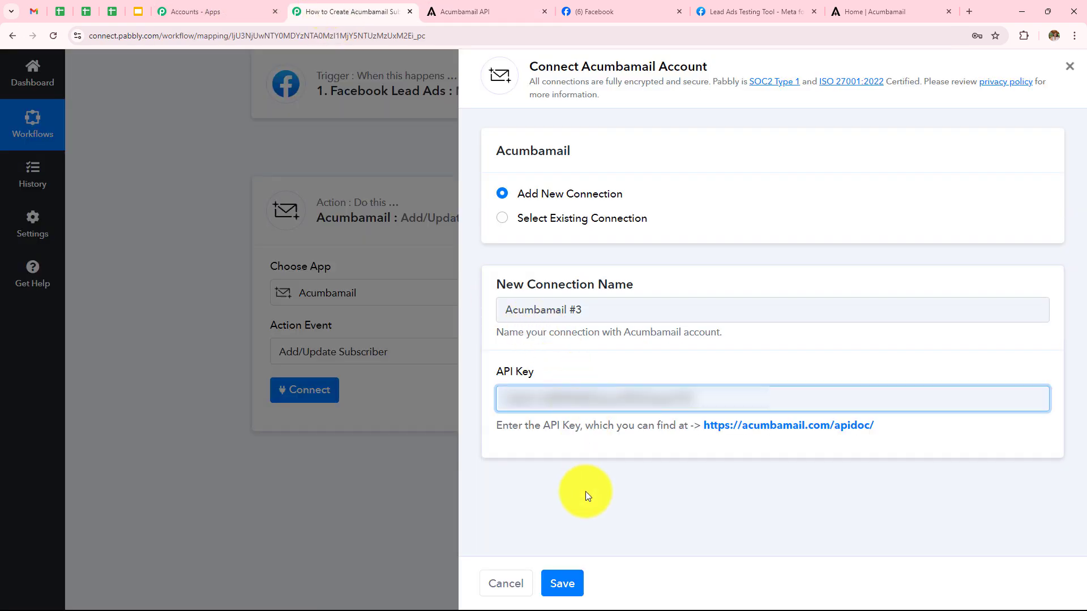
click(562, 583)
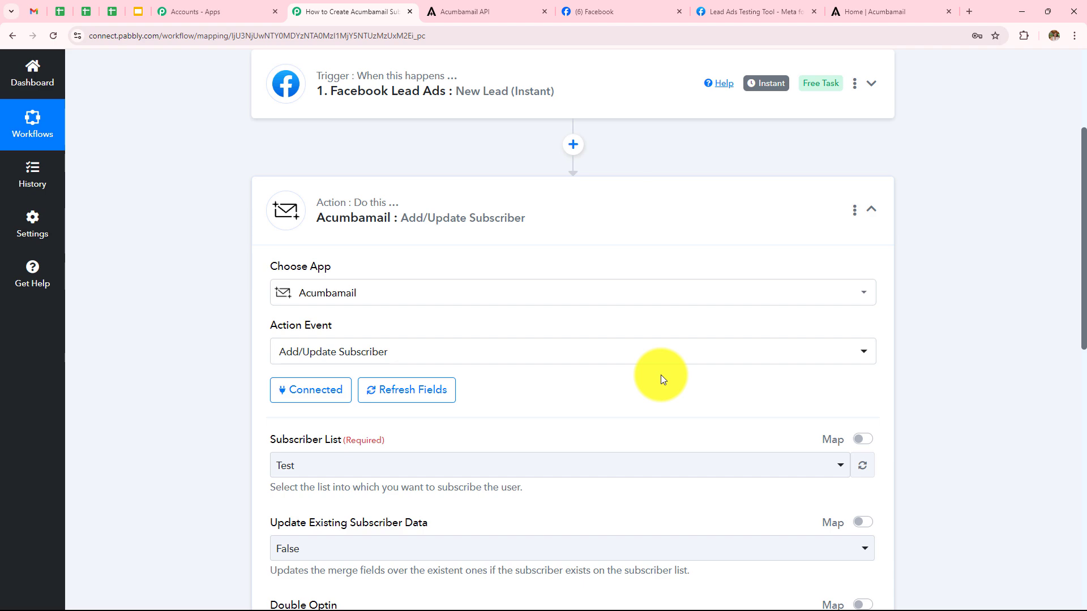
scroll(660, 375, down, 4)
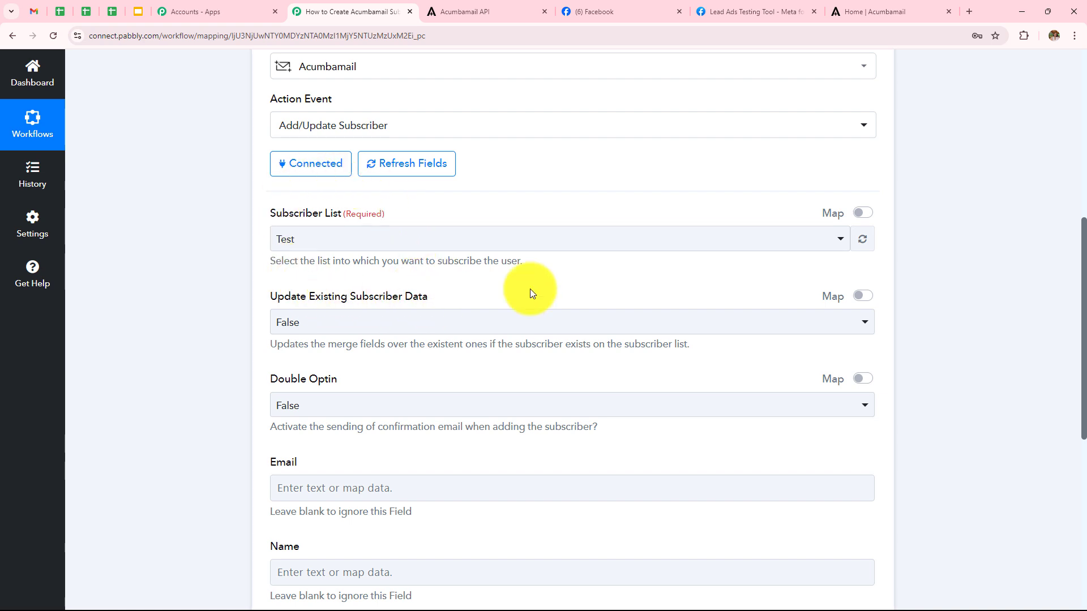
click(887, 6)
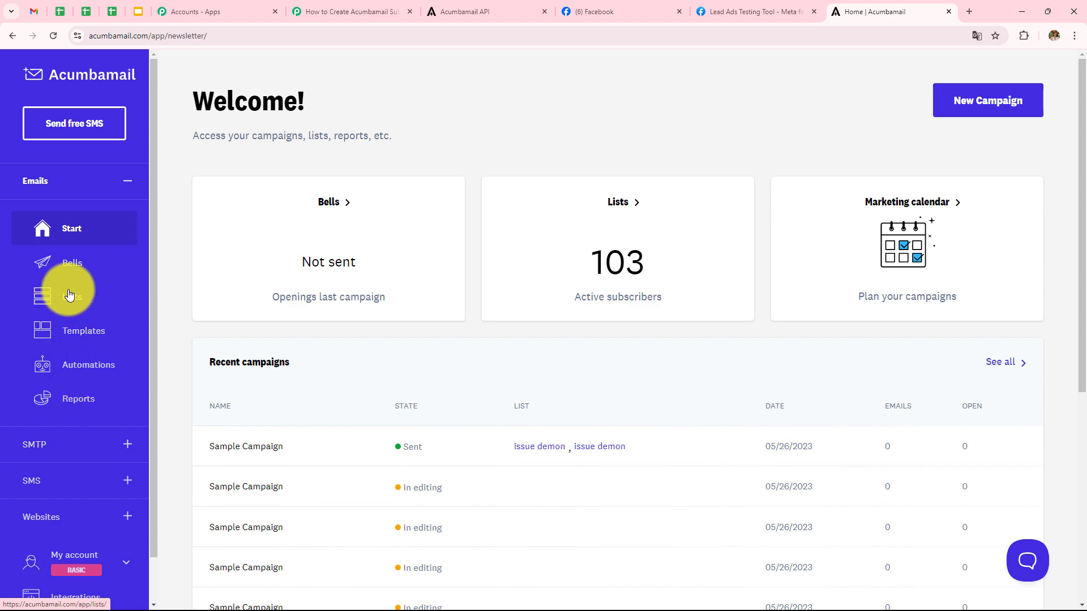
- View the subscribers in Acumbamail's Leads/Contacts list, which shows 6 subscribers
scroll(470, 261, down, 3)
scroll(470, 261, up, 3)
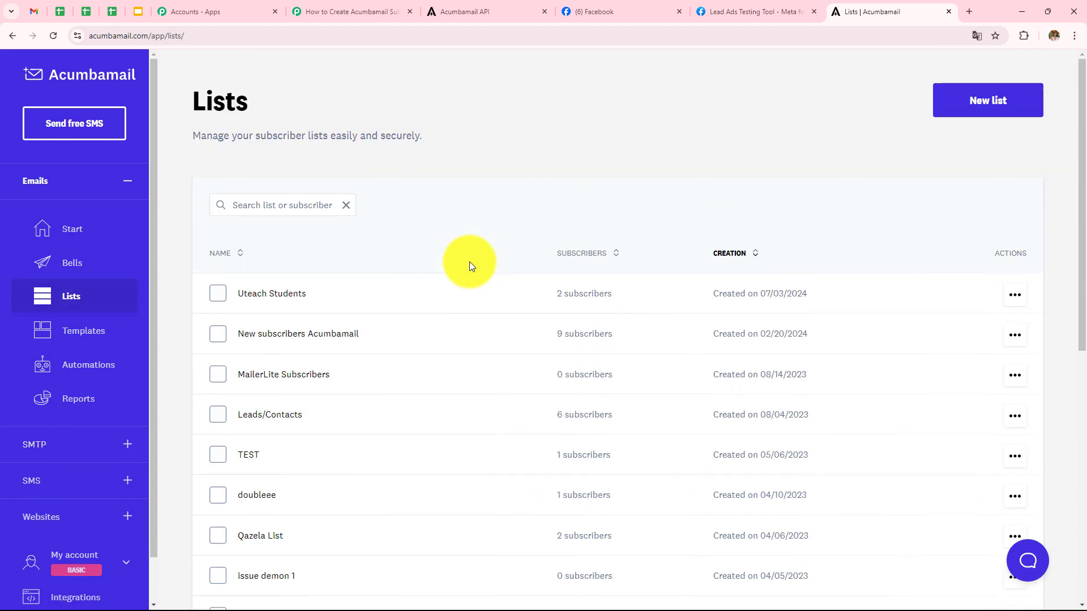
scroll(469, 261, down, 3)
scroll(470, 262, down, 1)
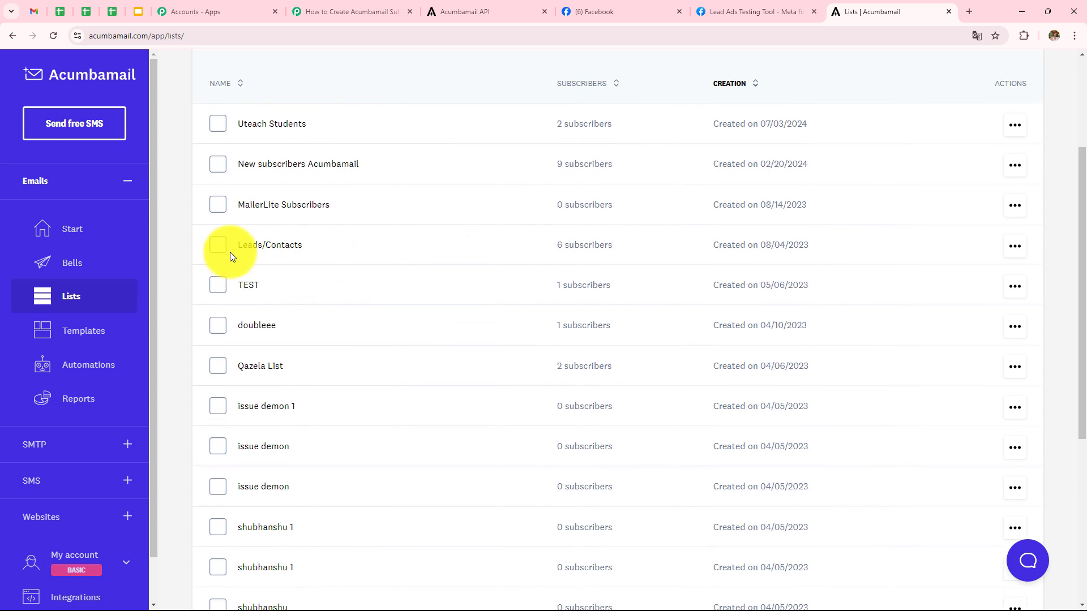
click(300, 250)
scroll(477, 165, down, 2)
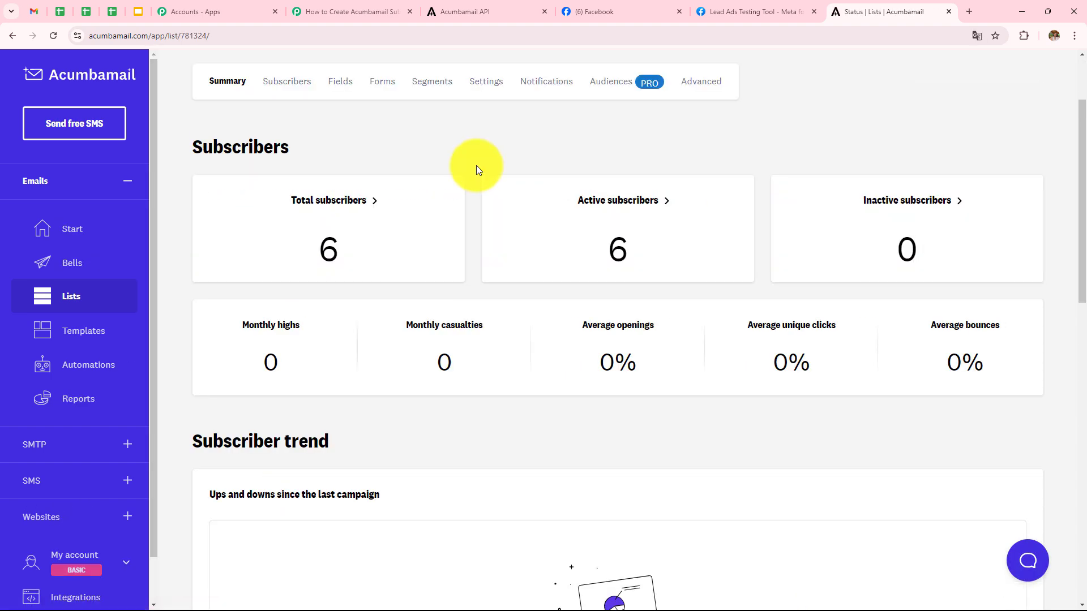
click(359, 205)
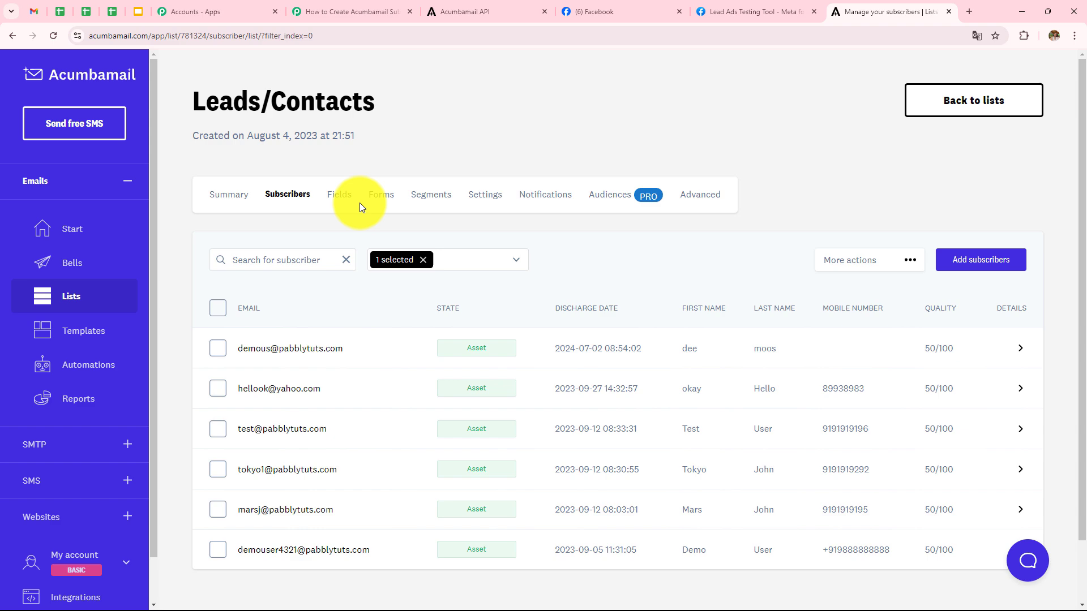
- Go back to the Acumbamail home page and return to the Pabbly workflow's mapping page
click(11, 35)
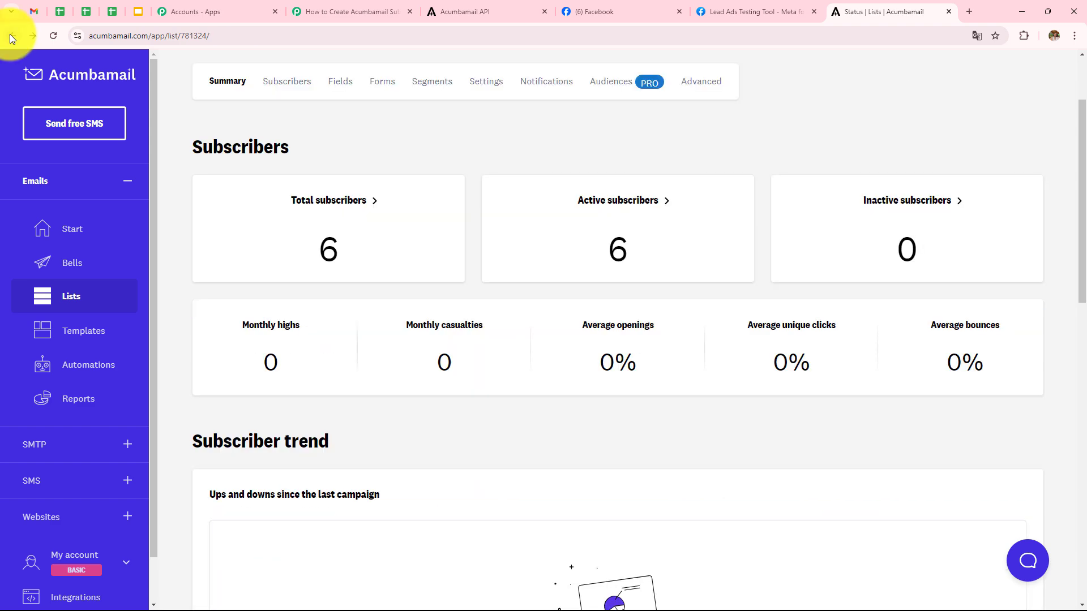
click(10, 35)
click(9, 34)
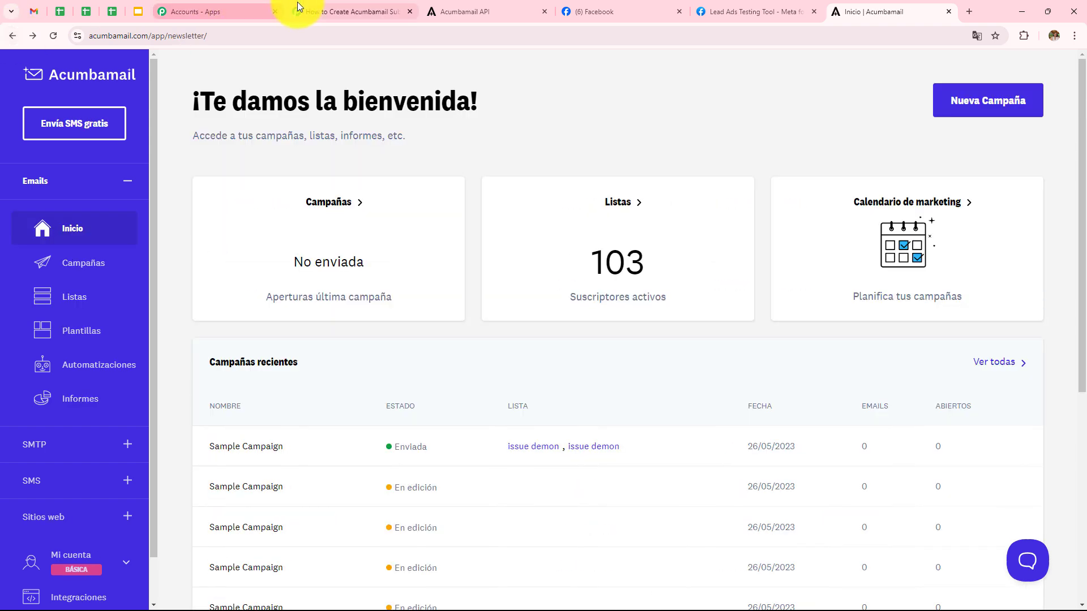
click(320, 2)
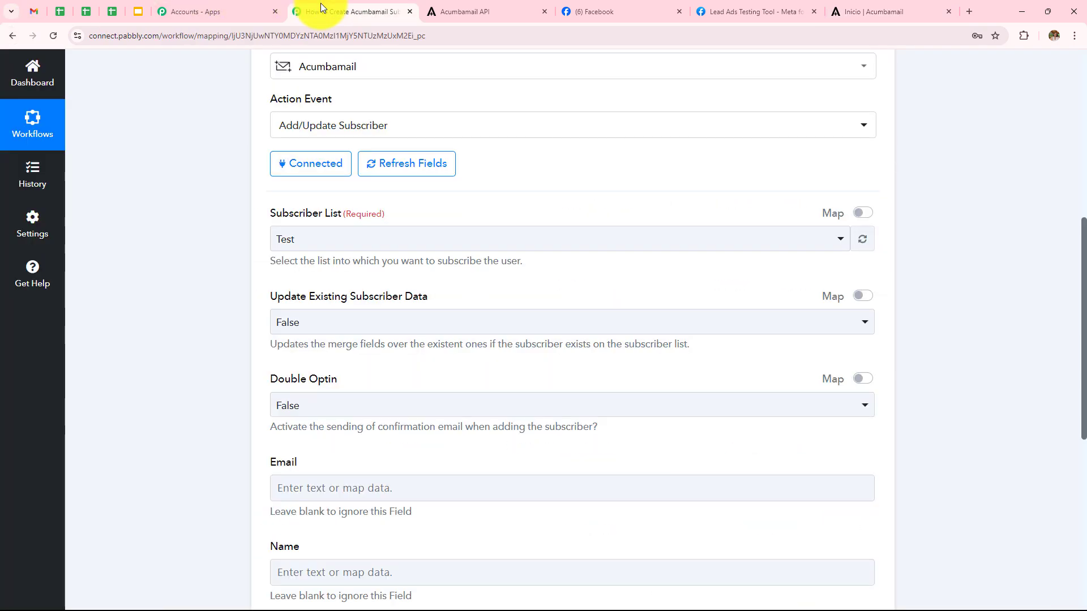
- Choose Leads/Contacts as the subscriber list, with Update Existing Subscriber Data and Double Optin both False
click(349, 238)
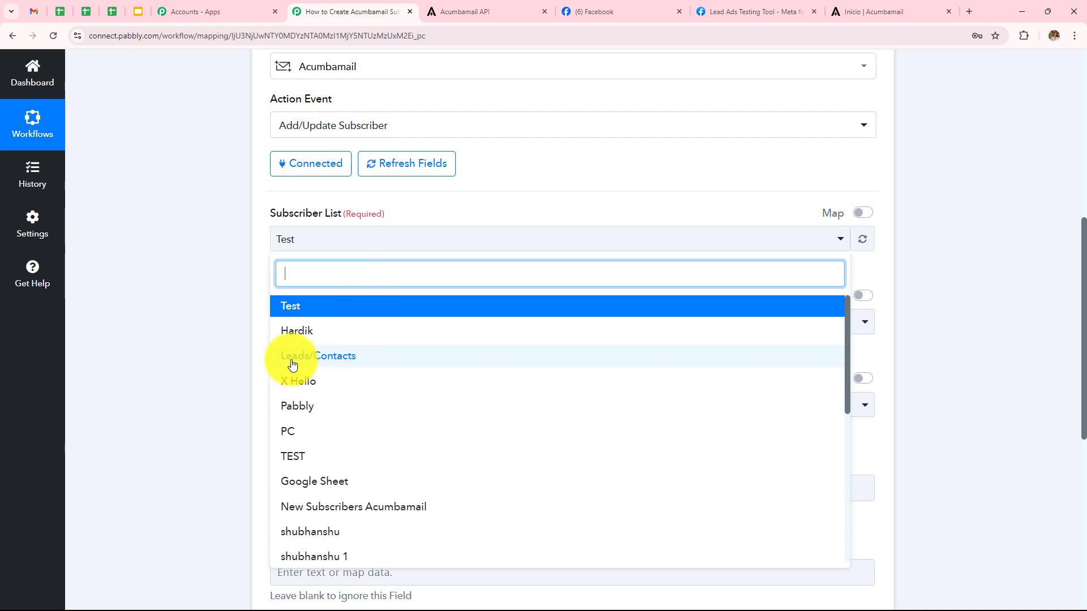
click(342, 361)
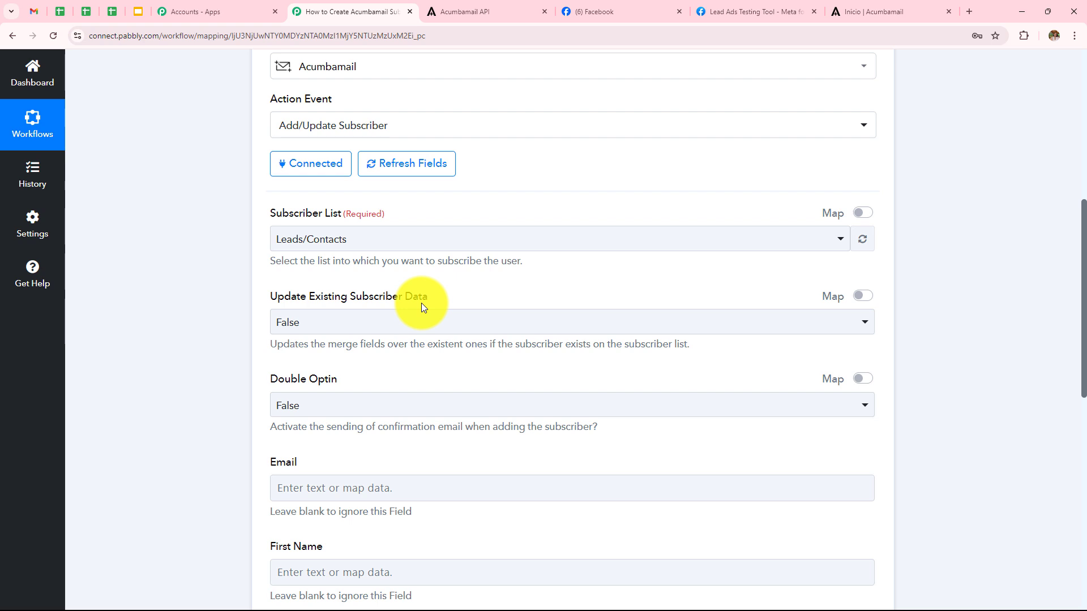
click(328, 322)
click(330, 395)
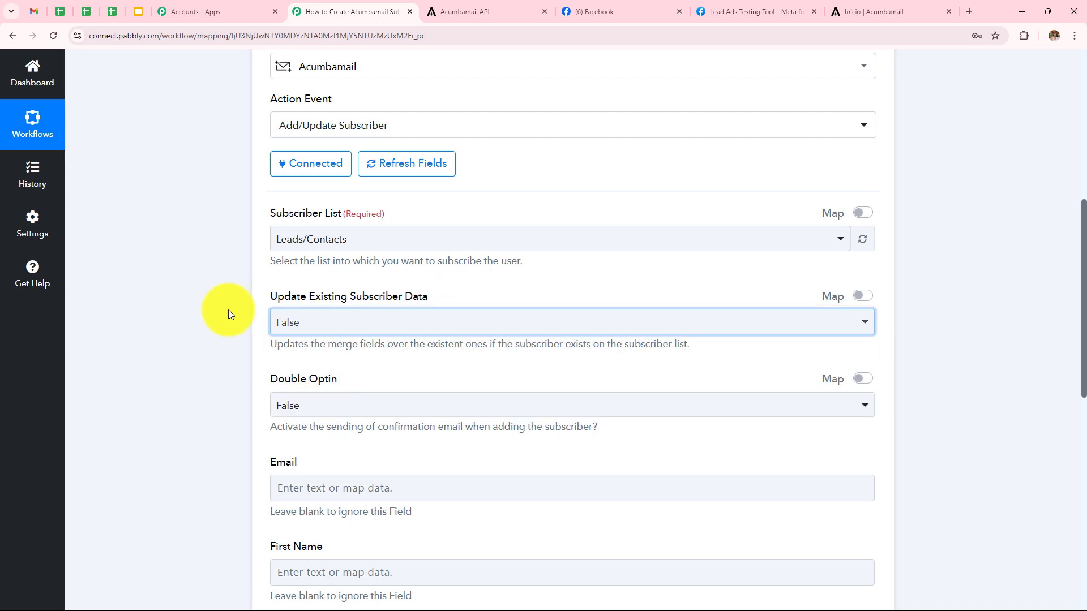
scroll(316, 315, down, 3)
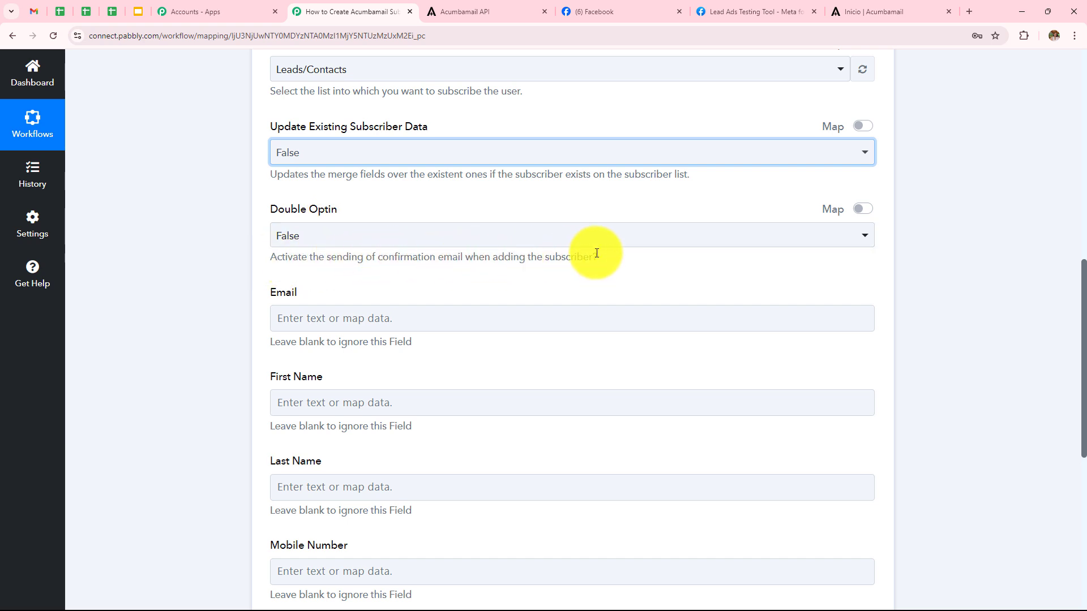
click(351, 243)
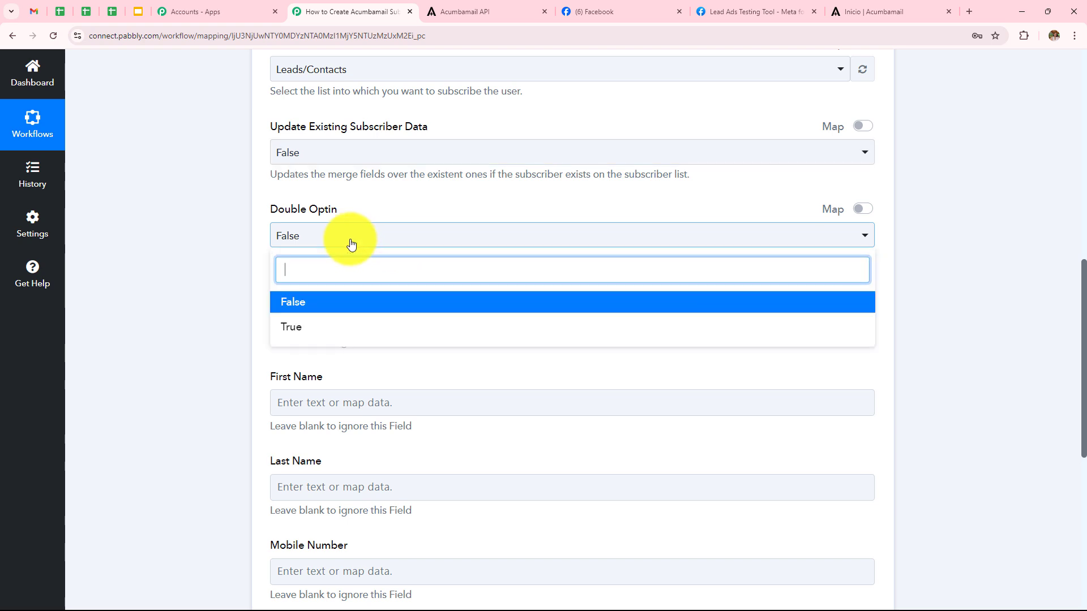
click(328, 301)
scroll(239, 249, down, 3)
click(330, 139)
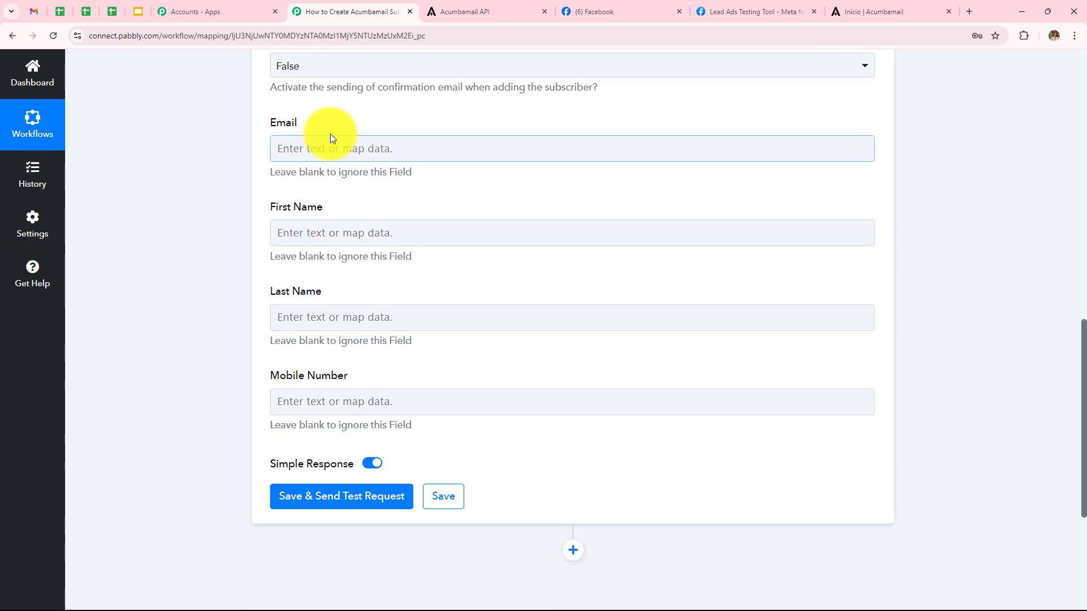
click(331, 232)
- Map the Facebook lead's email and first name into the Email and First Name fields
click(327, 405)
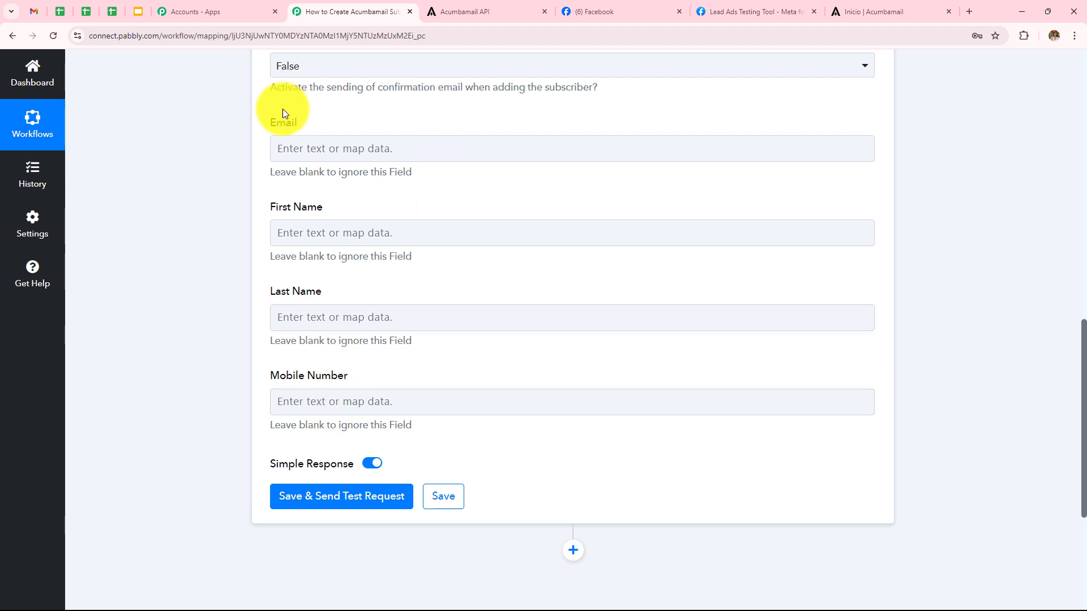
click(407, 323)
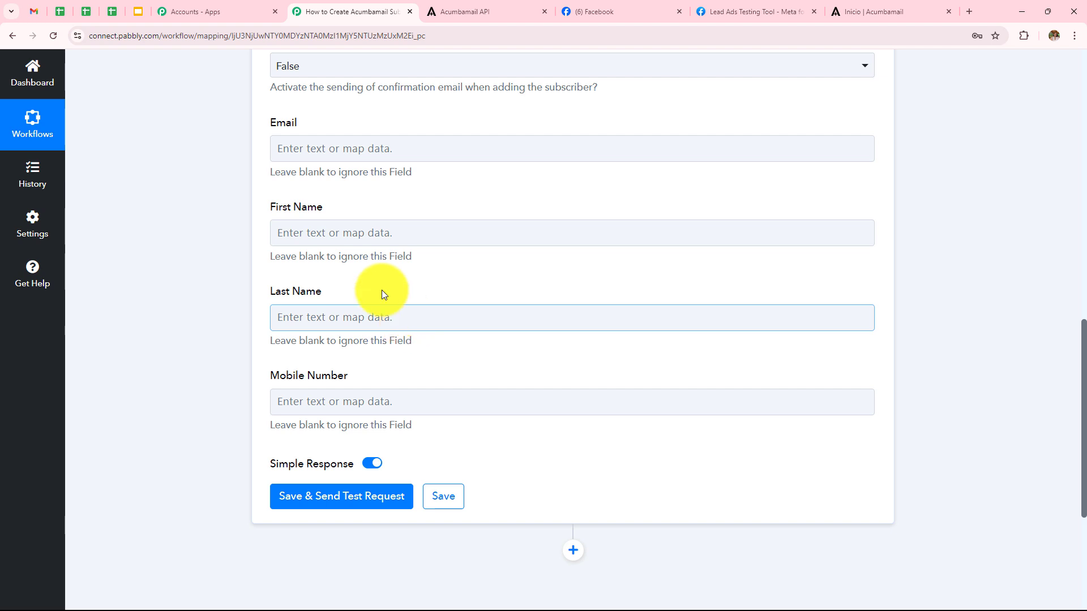
click(361, 142)
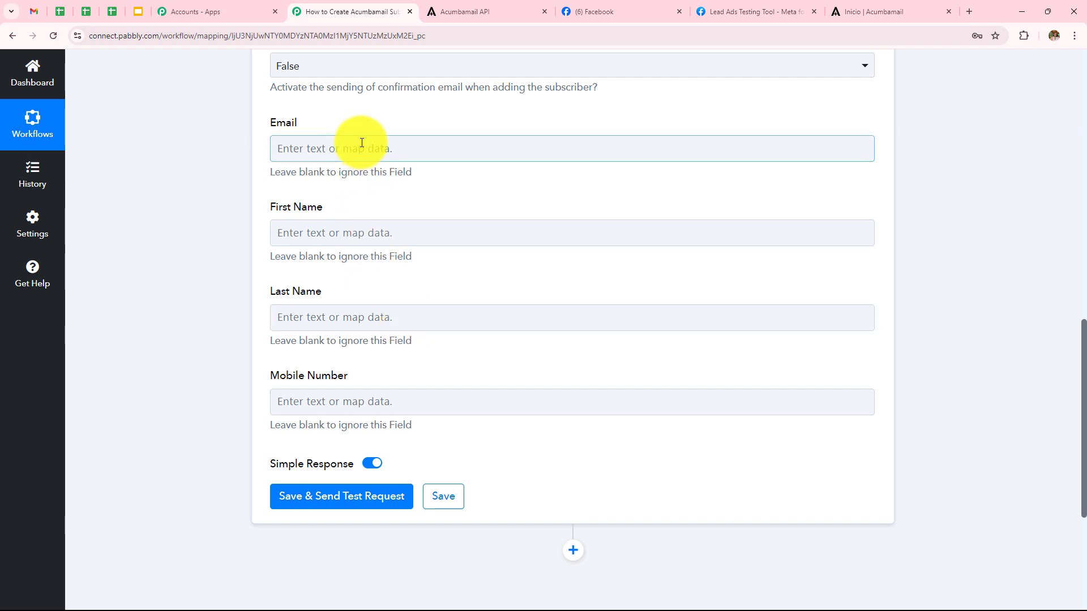
click(361, 143)
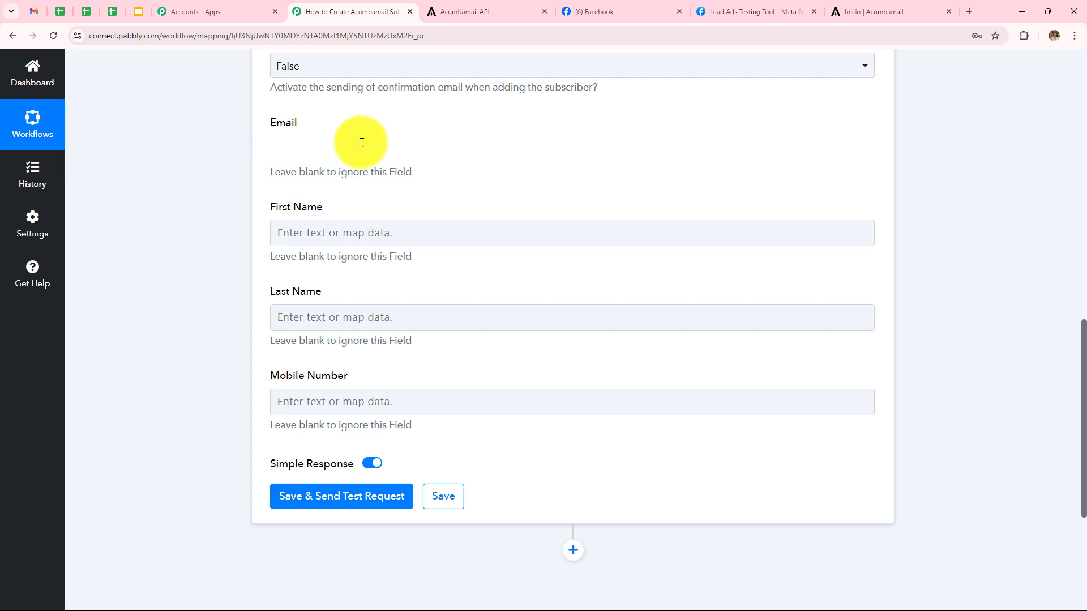
click(377, 261)
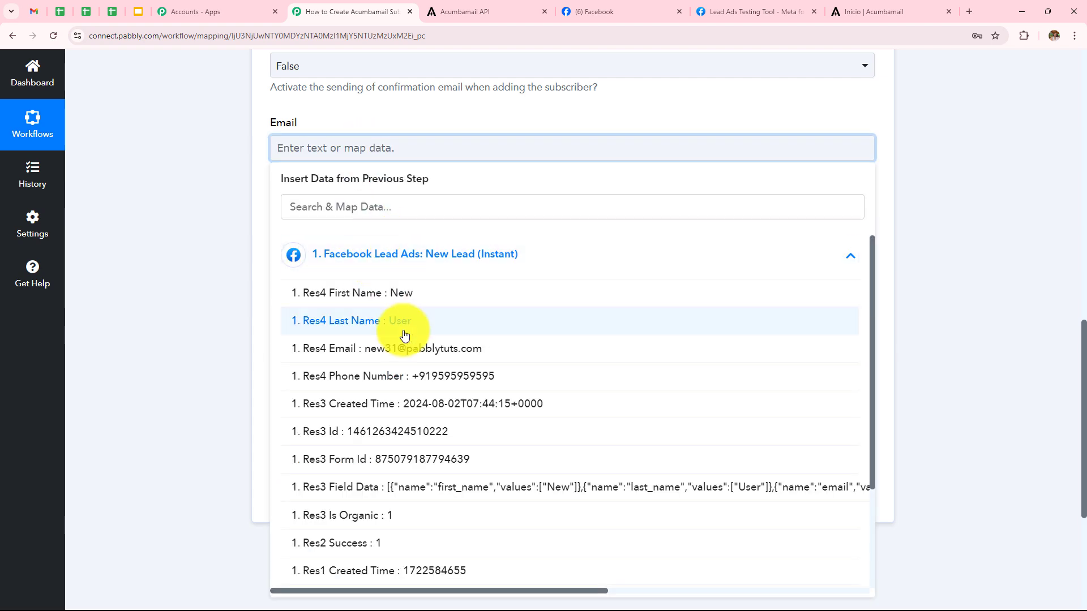
scroll(376, 340, down, 3)
scroll(404, 339, up, 3)
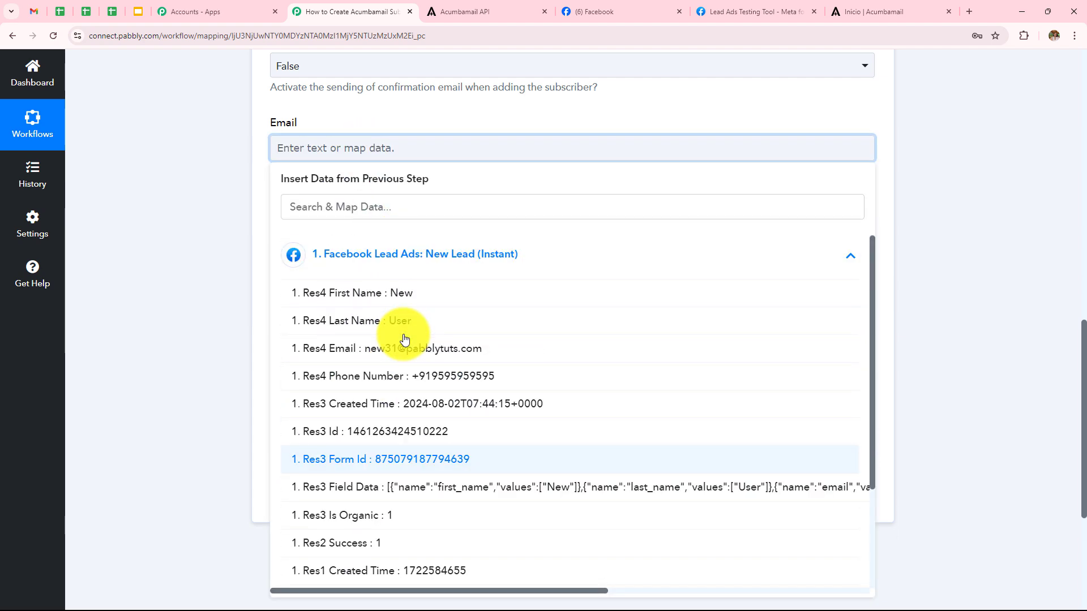
click(450, 349)
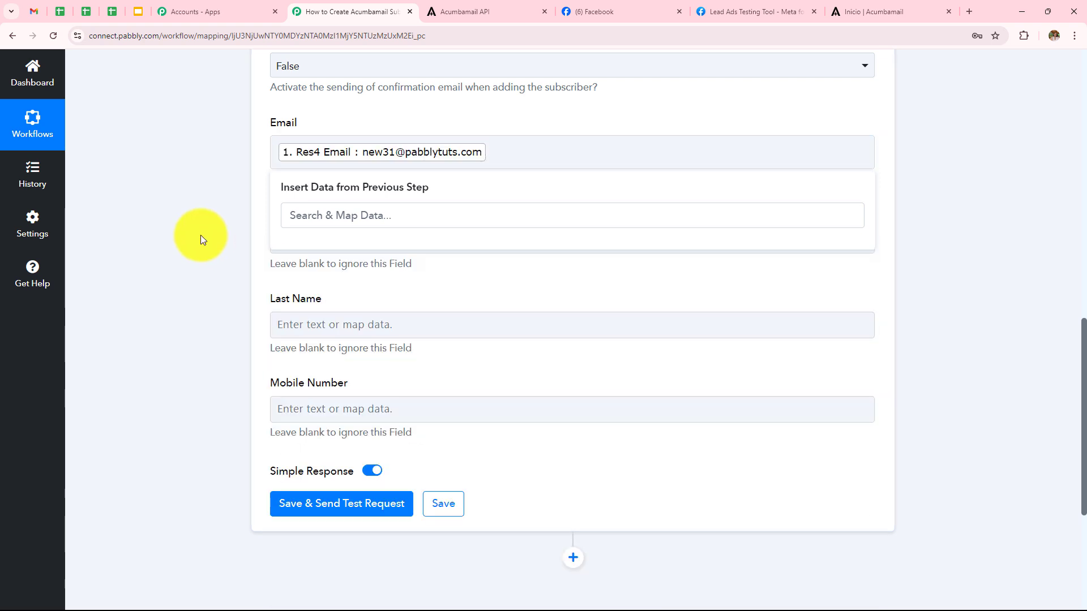
click(449, 236)
click(438, 345)
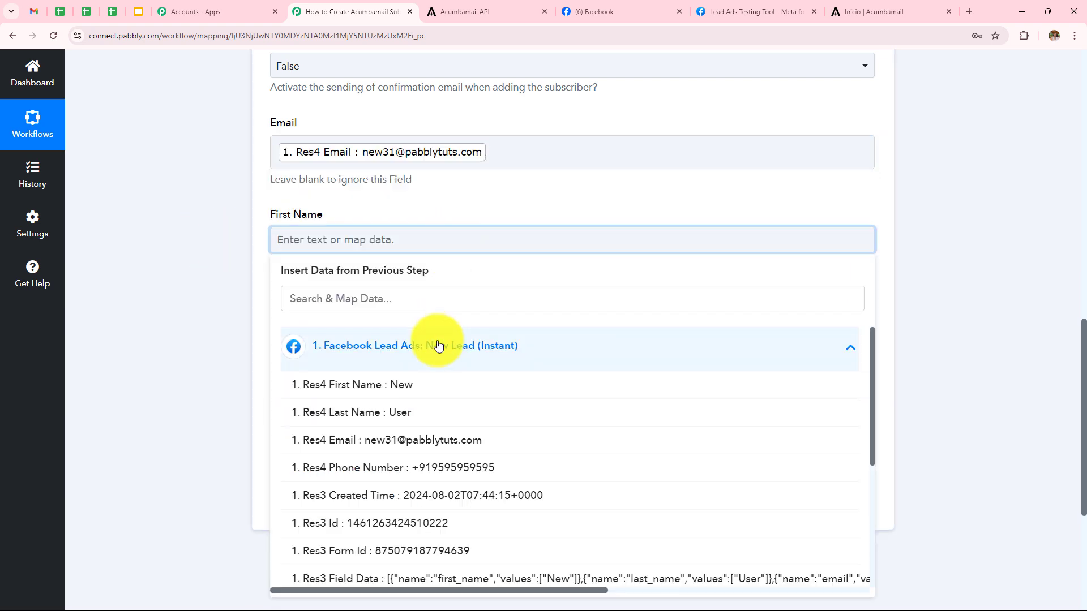
scroll(431, 346, down, 1)
scroll(367, 400, up, 1)
click(367, 397)
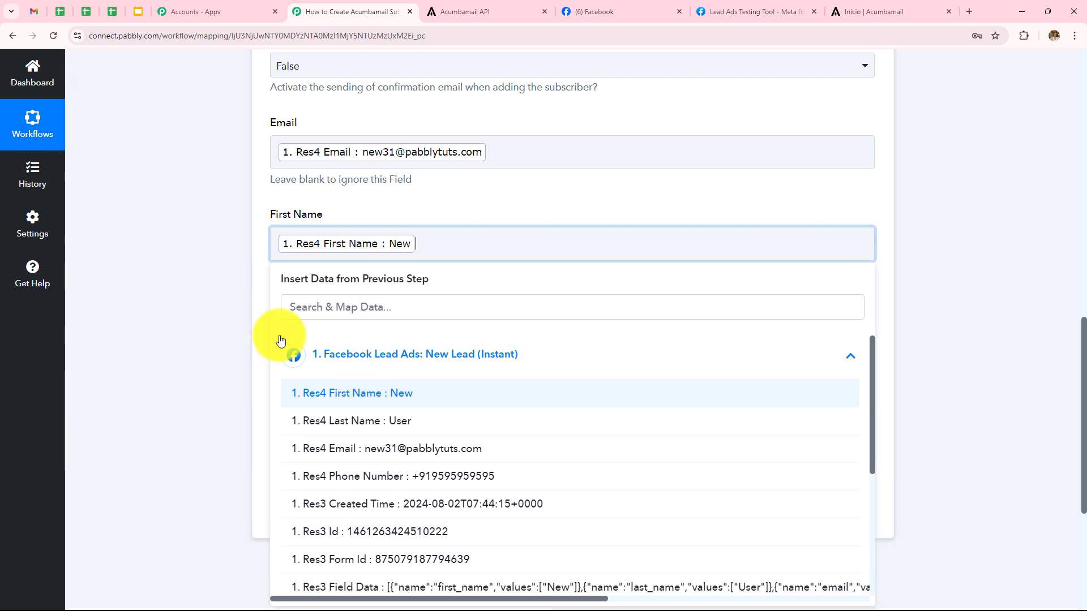
- Map the lead's last name and phone number into Last Name and Mobile Number
click(400, 333)
click(411, 411)
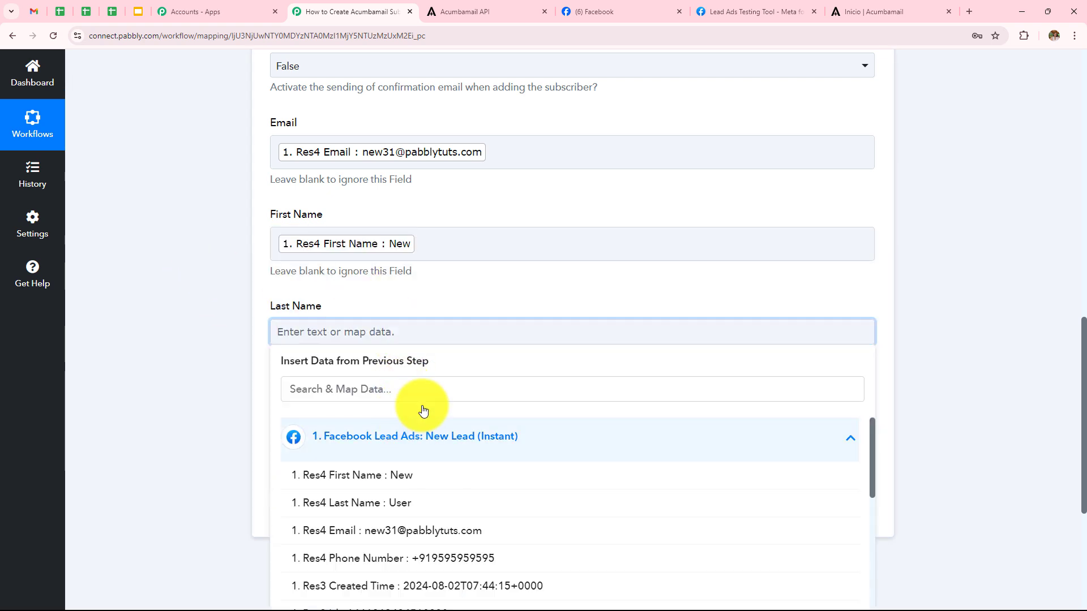
scroll(441, 339, down, 2)
click(401, 393)
click(187, 211)
scroll(424, 212, down, 2)
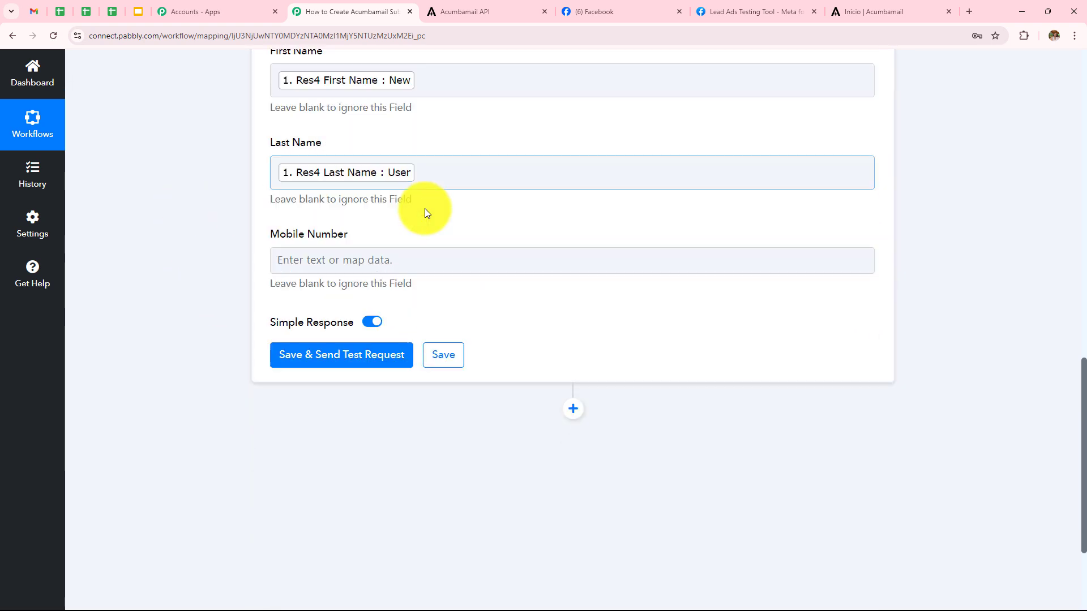
click(425, 198)
click(417, 320)
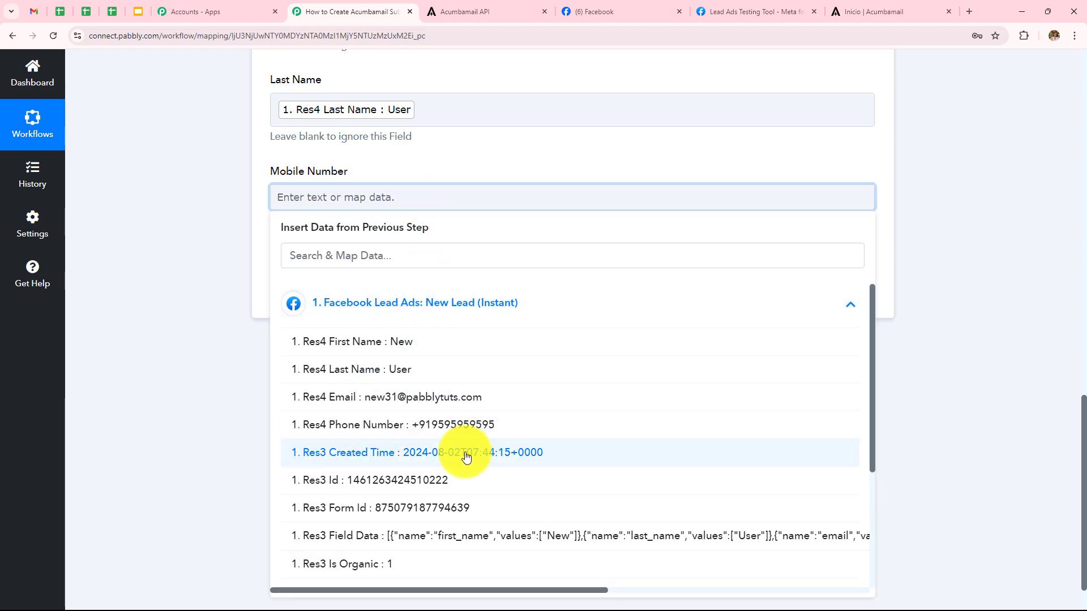
click(460, 427)
click(189, 270)
scroll(276, 251, up, 5)
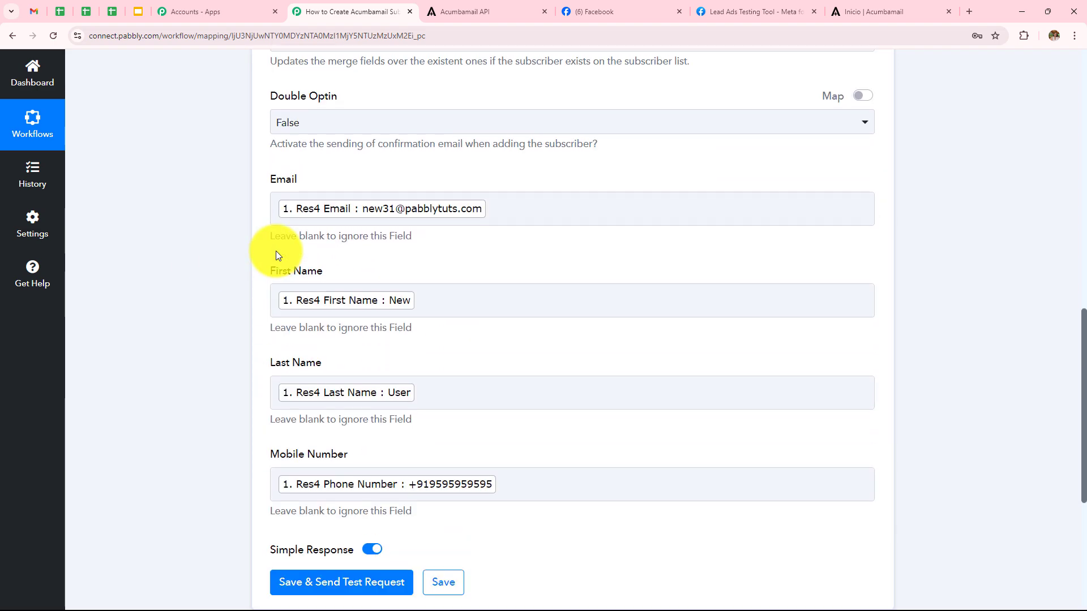
scroll(276, 250, down, 1)
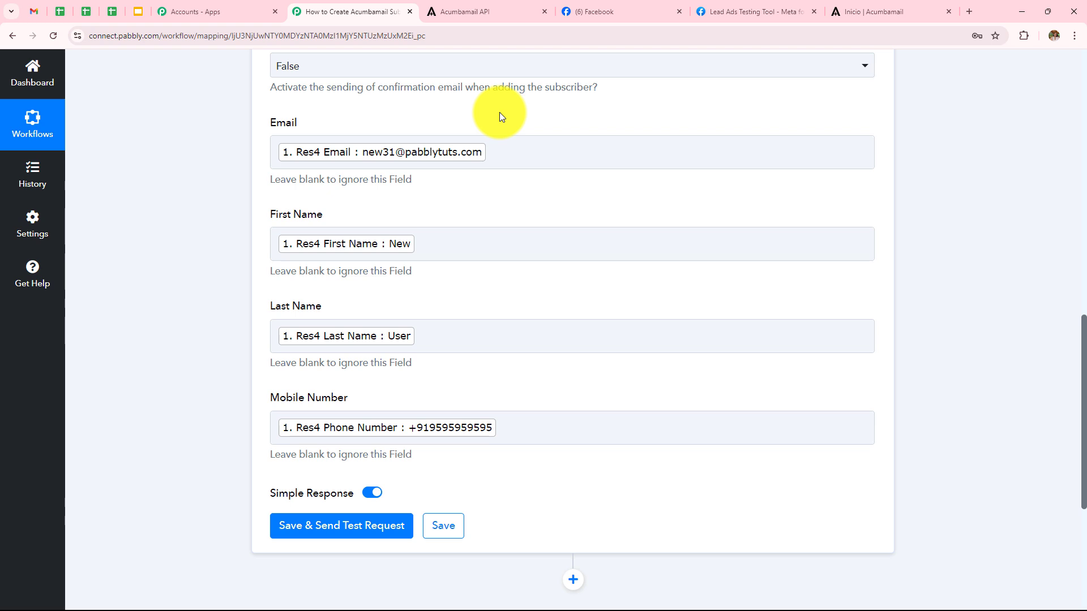
scroll(499, 113, down, 1)
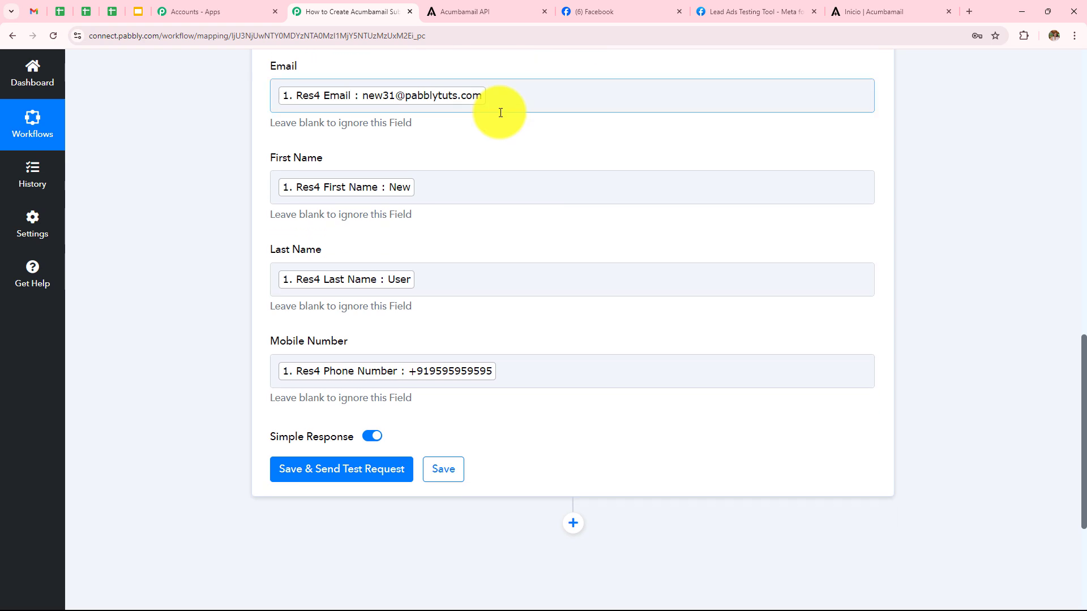
- Save the Acumbamail action and send a test request, which returns the subscriber's email and Id
click(371, 468)
scroll(720, 110, down, 4)
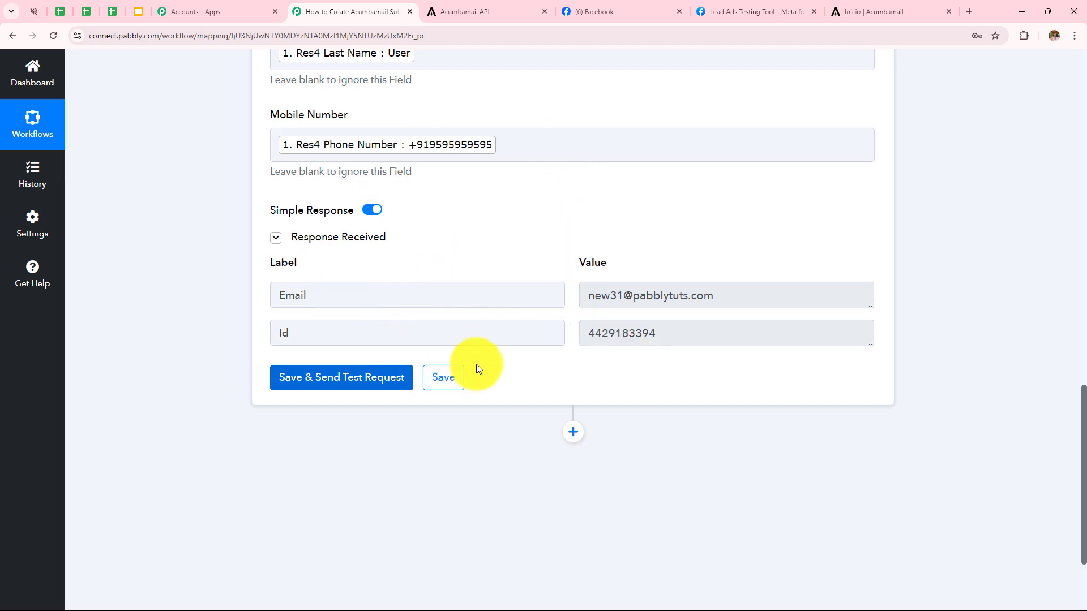
click(877, 10)
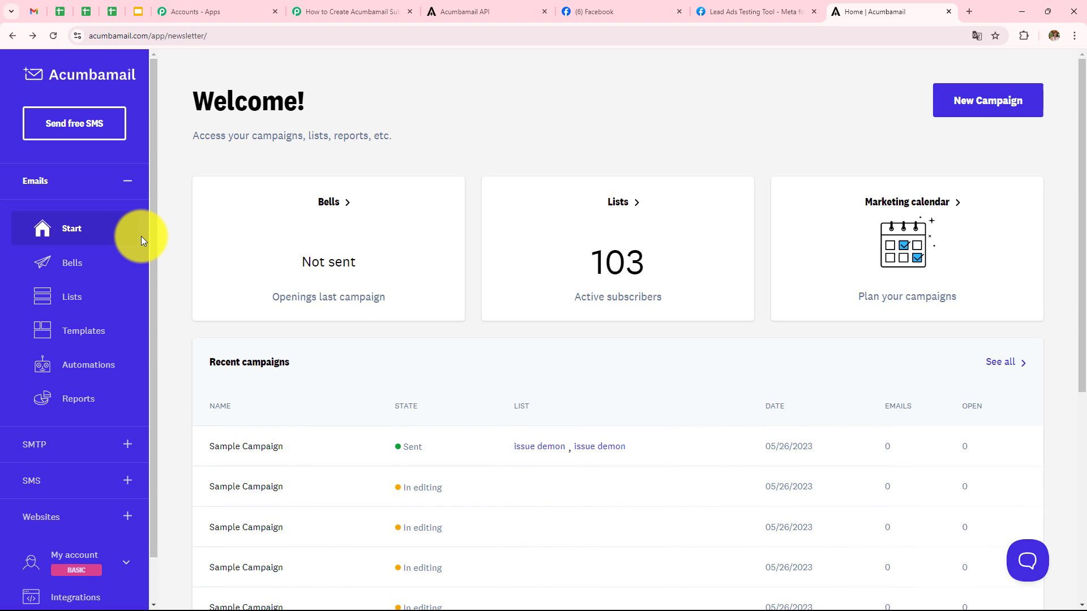
- Open Acumbamail's Leads/Contacts list and check that the test subscriber arrived
click(48, 300)
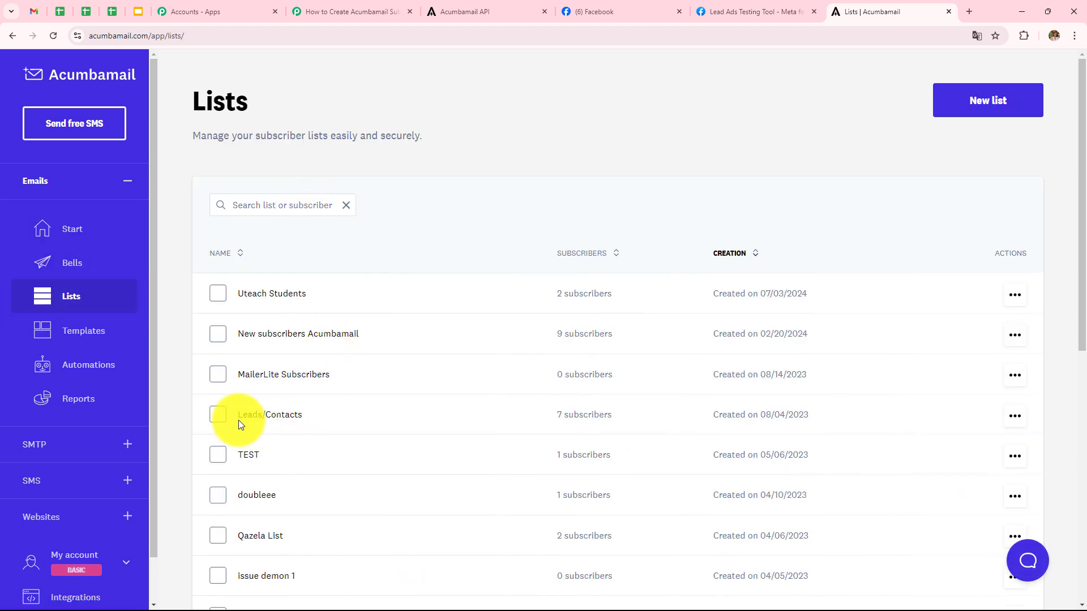
click(278, 422)
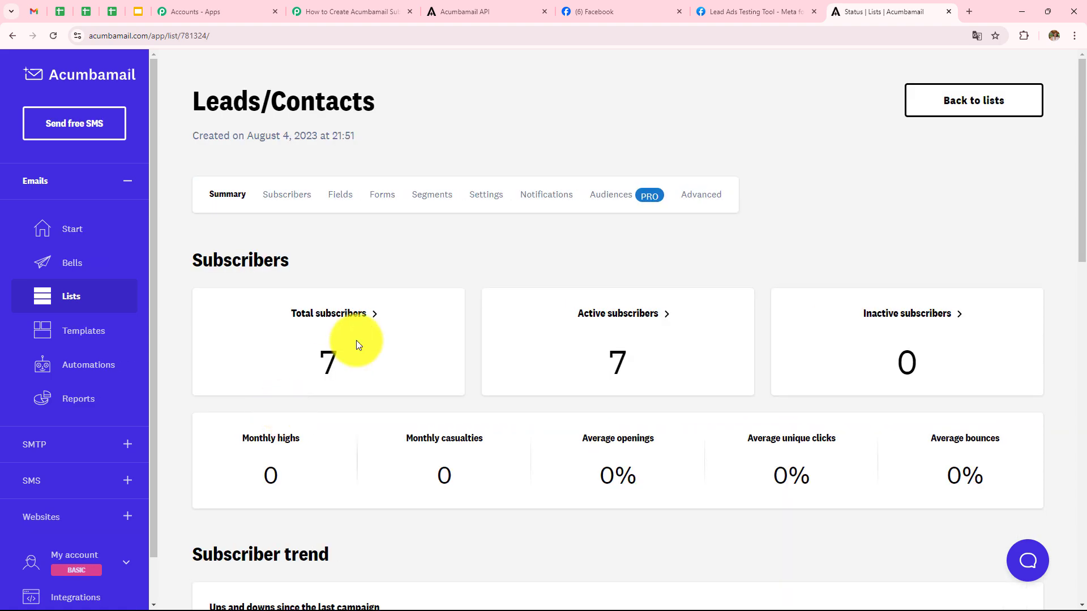
scroll(410, 282, down, 2)
click(352, 202)
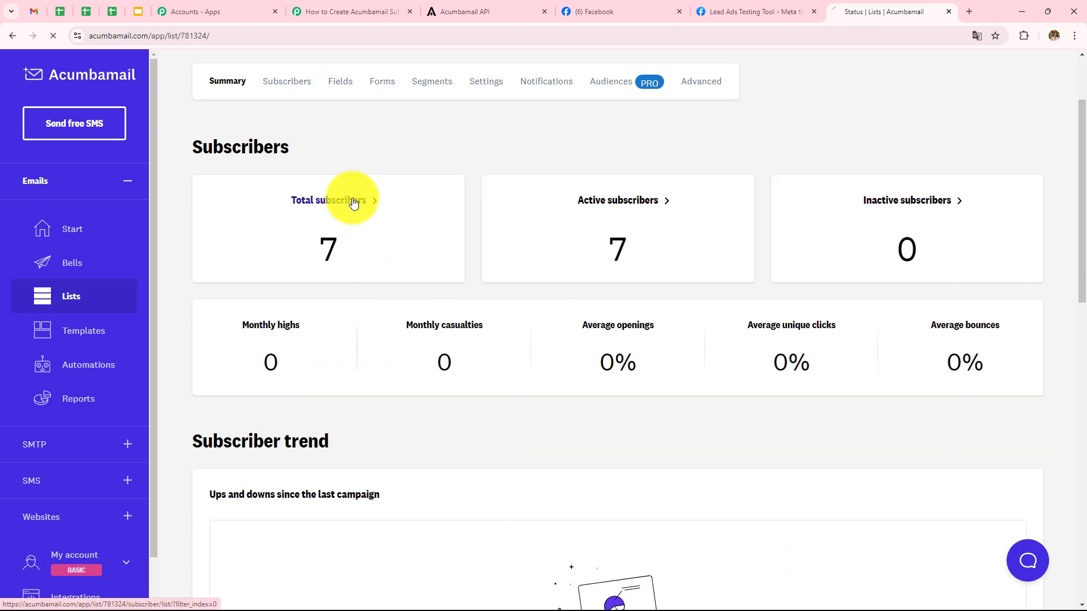
scroll(340, 209, down, 2)
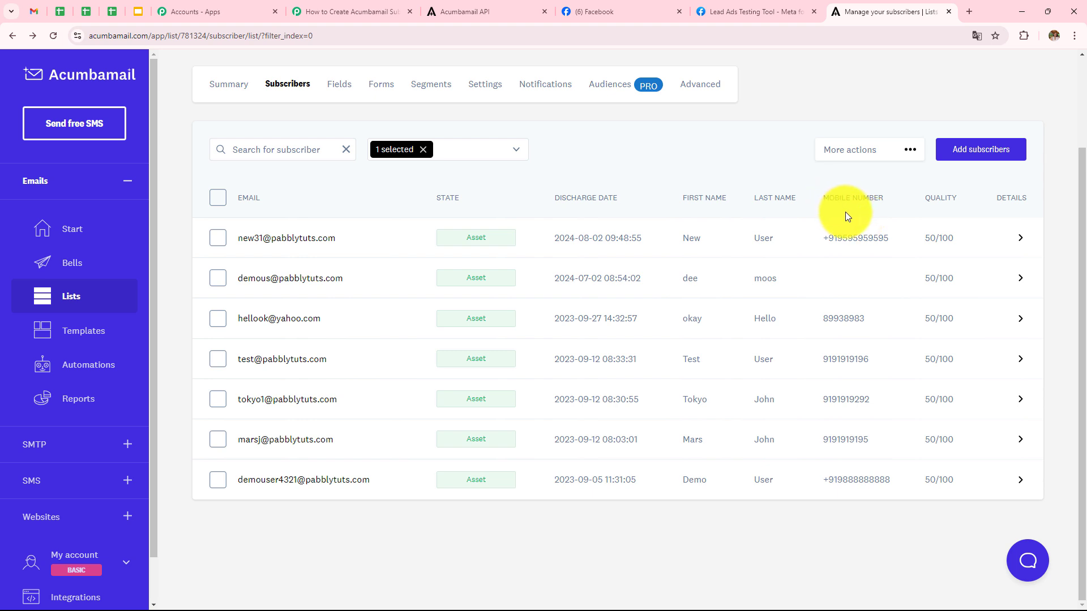
click(769, 11)
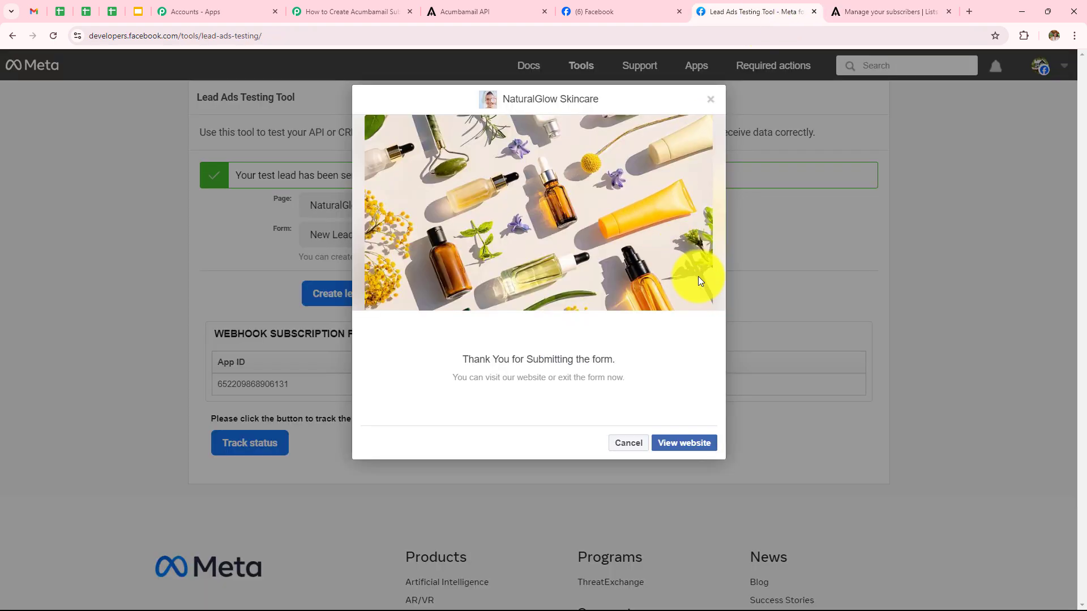
- Delete the old test lead and select the NaturalGlow Skincare page with New Lead Form
click(619, 445)
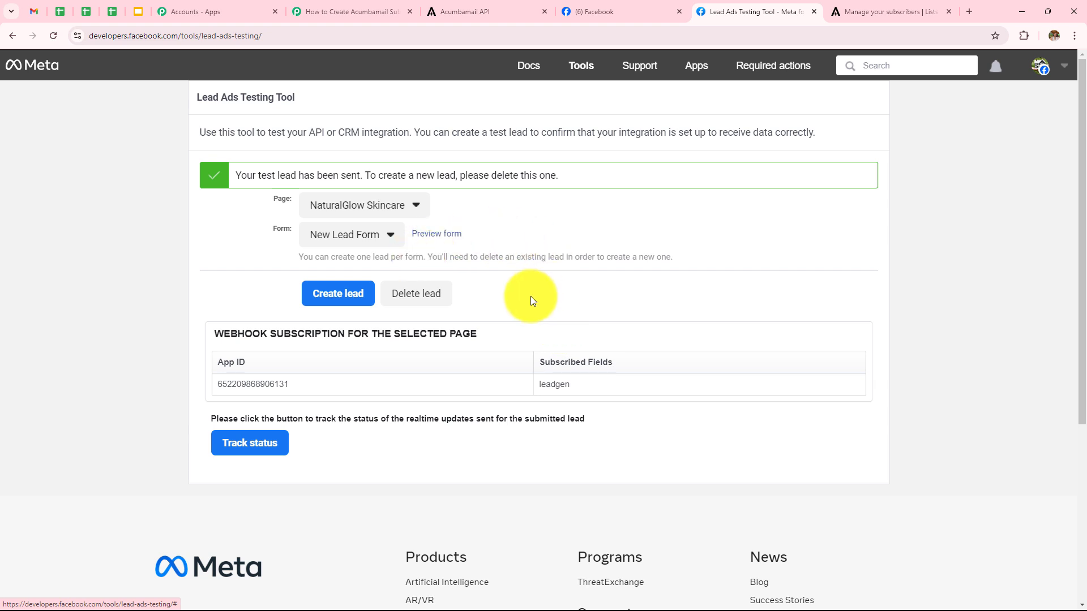
click(418, 295)
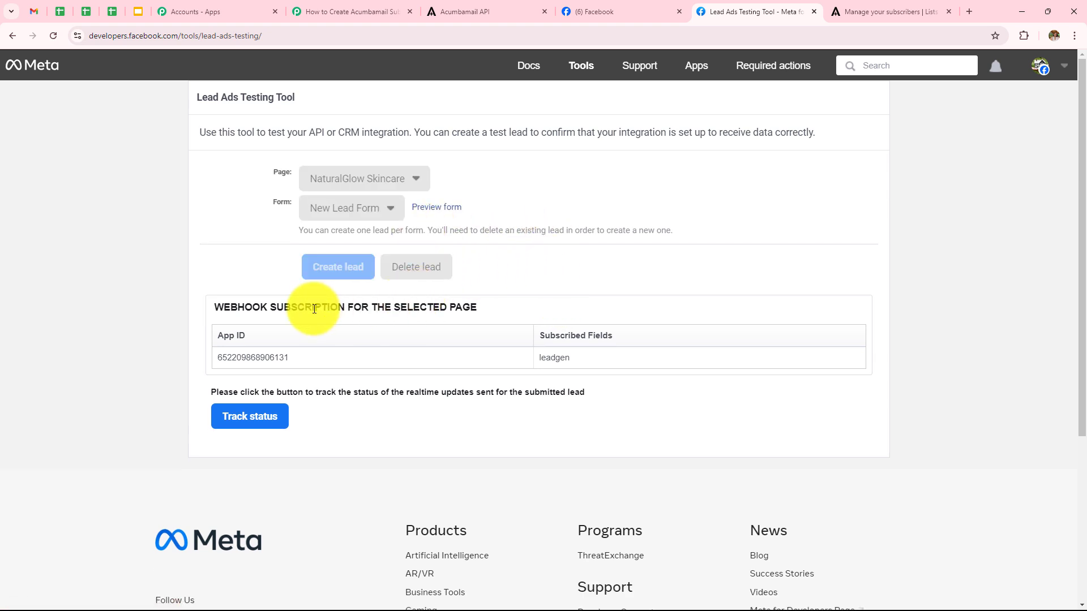
click(55, 36)
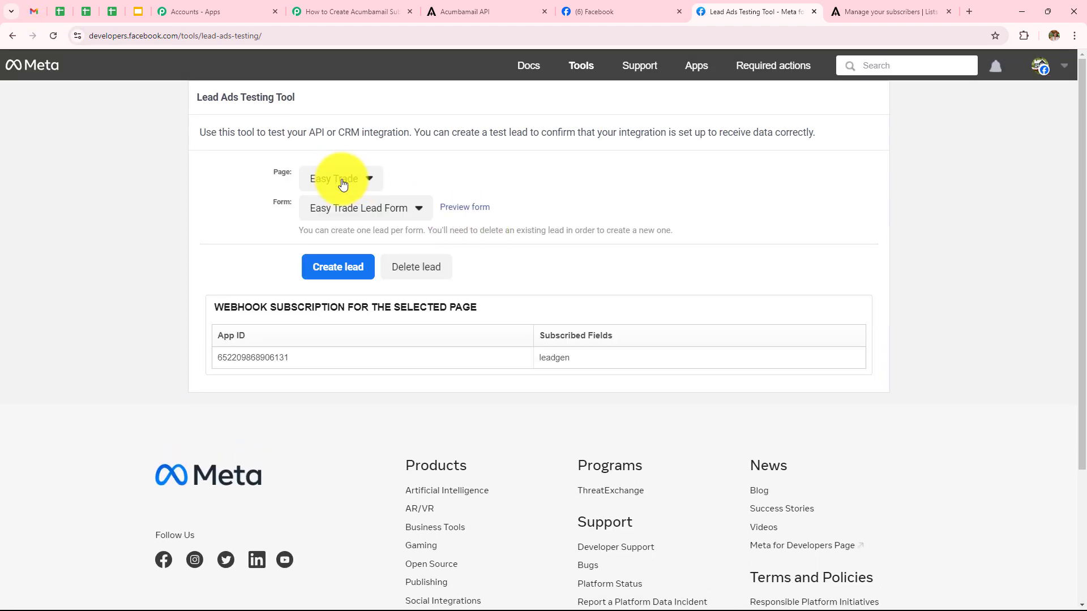
click(343, 178)
scroll(413, 283, down, 3)
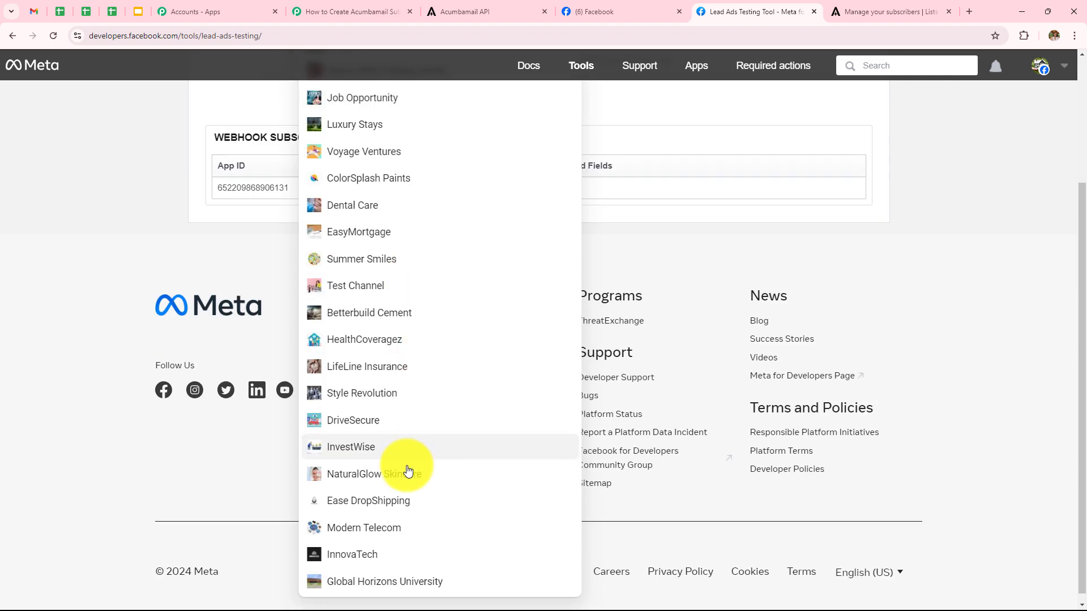
click(405, 453)
scroll(227, 243, up, 3)
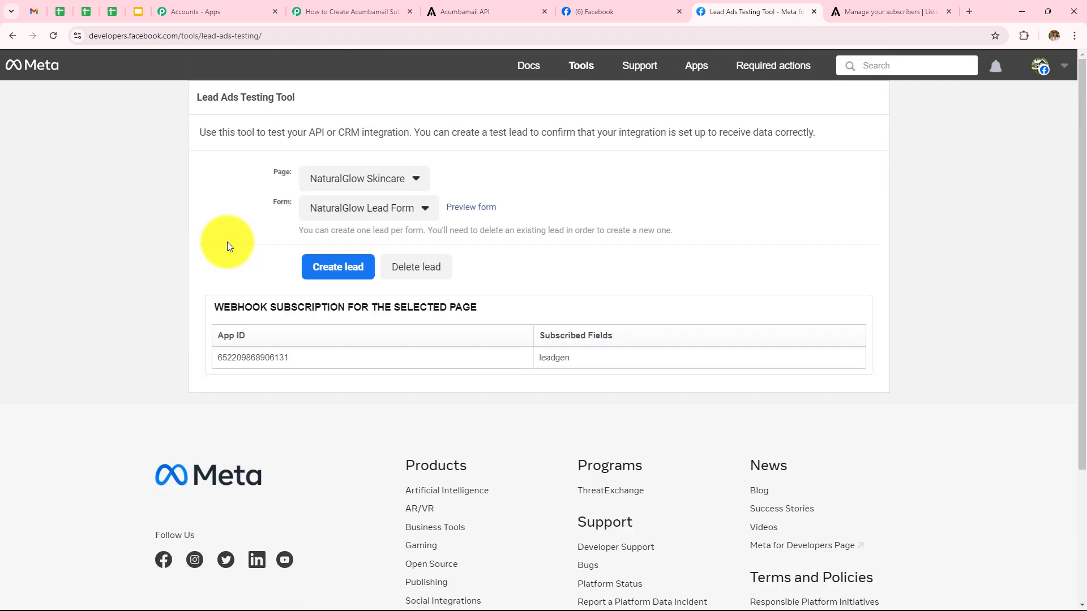
click(426, 210)
click(341, 266)
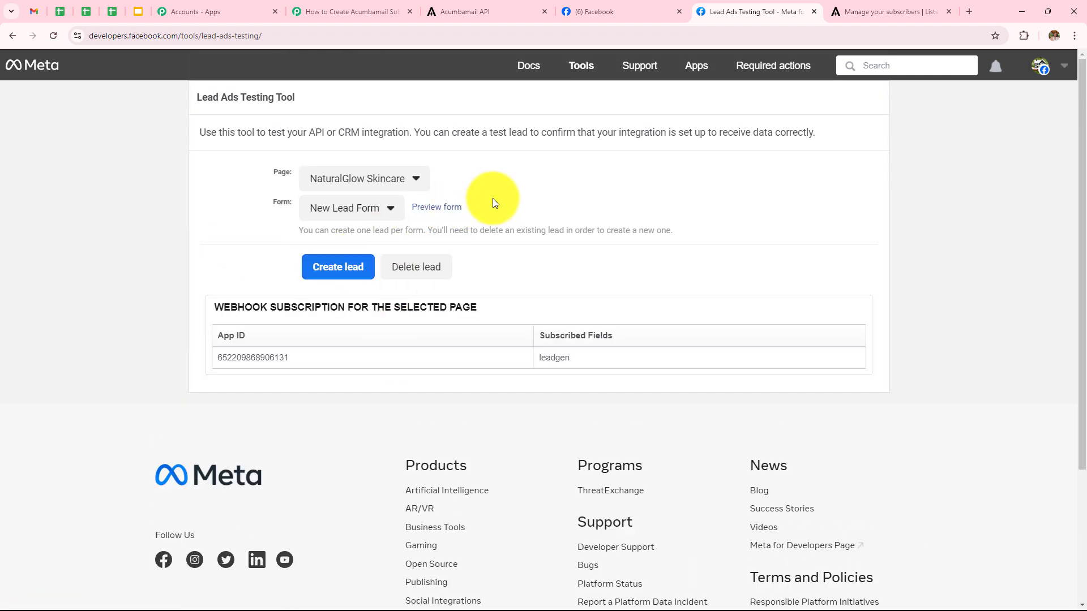
- Preview the form, fill in a test lead's first name, last name, email and phone, and submit it
click(447, 208)
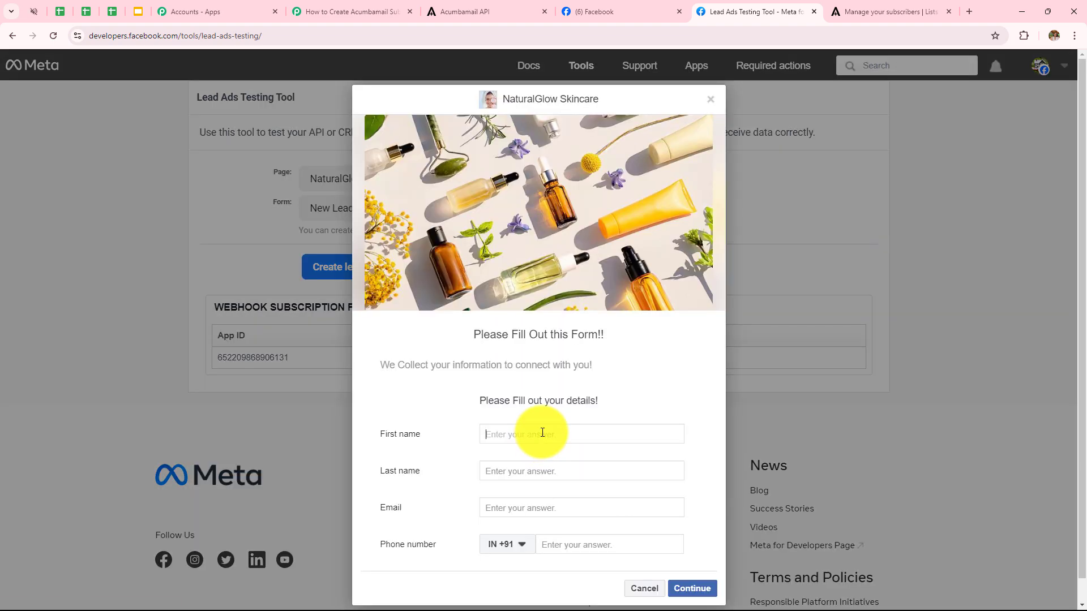
text(Latest)
click(554, 470)
text(User)
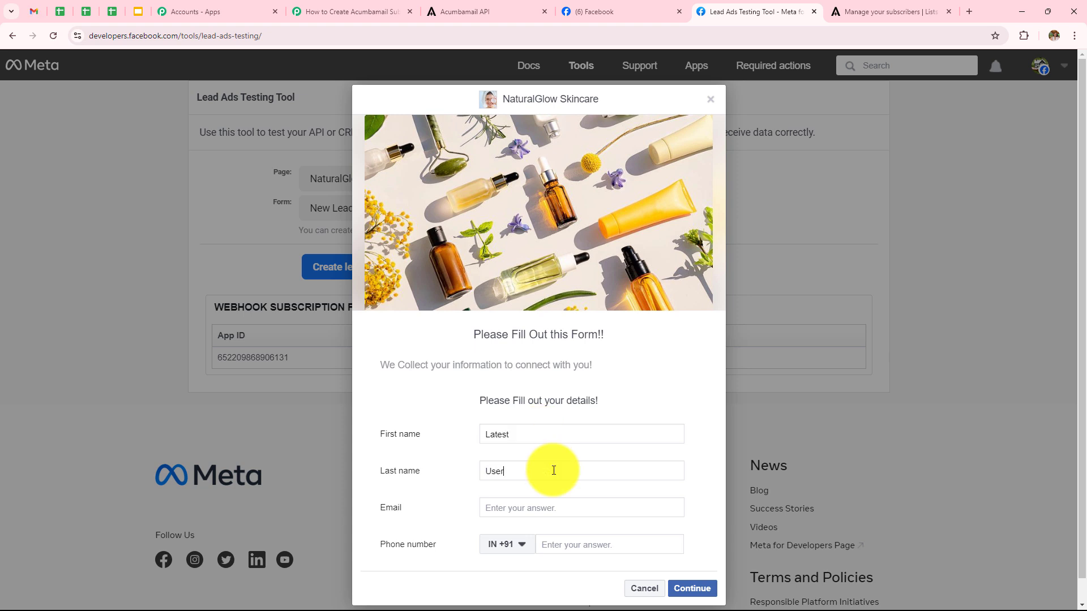
click(555, 510)
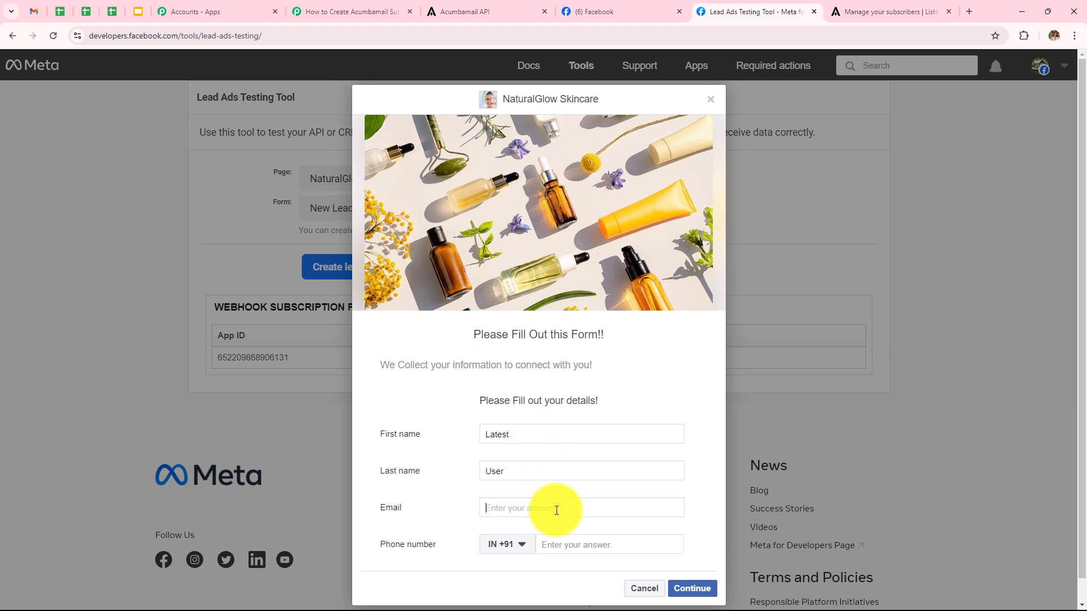
click(582, 547)
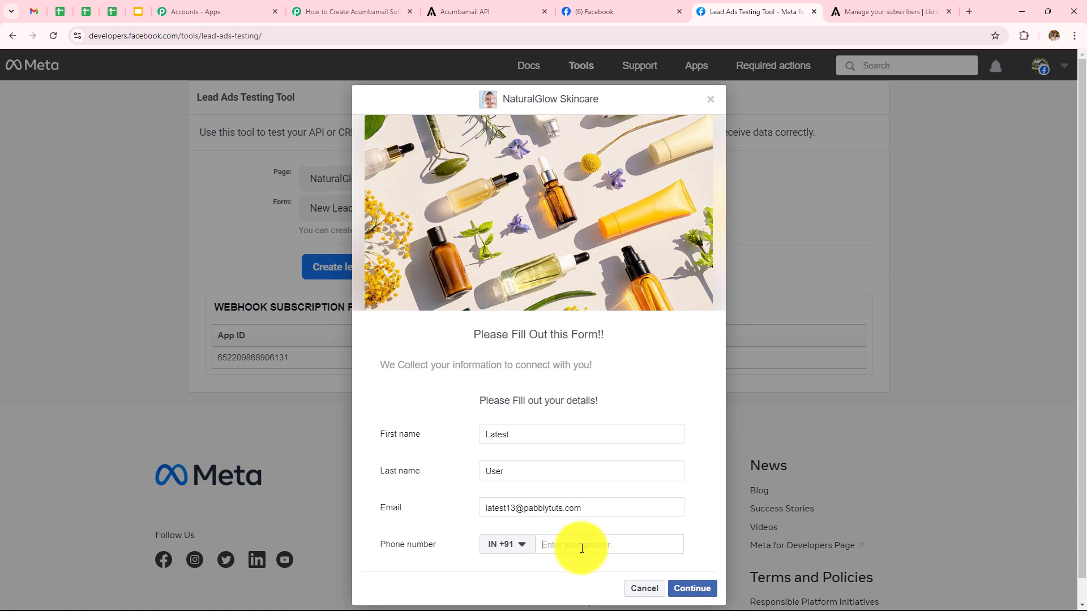
text(93939 39393)
click(694, 589)
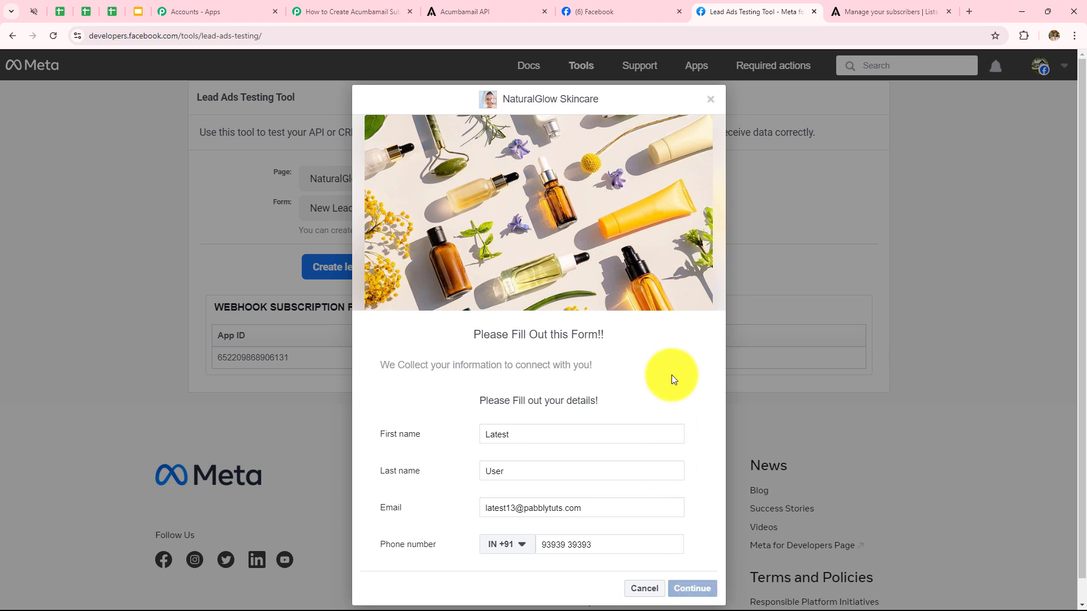
click(696, 433)
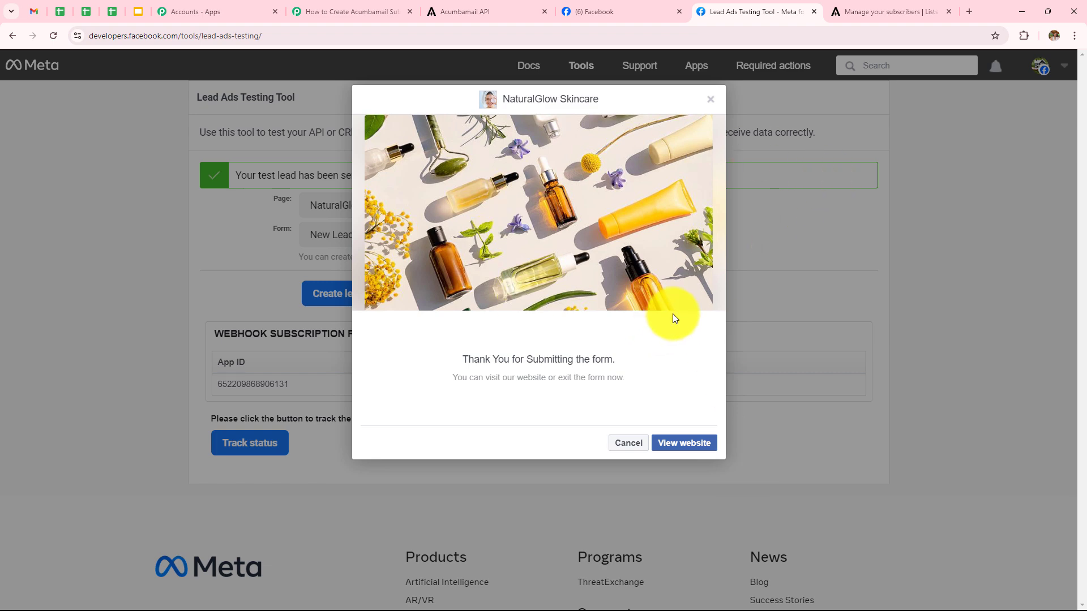
click(911, 11)
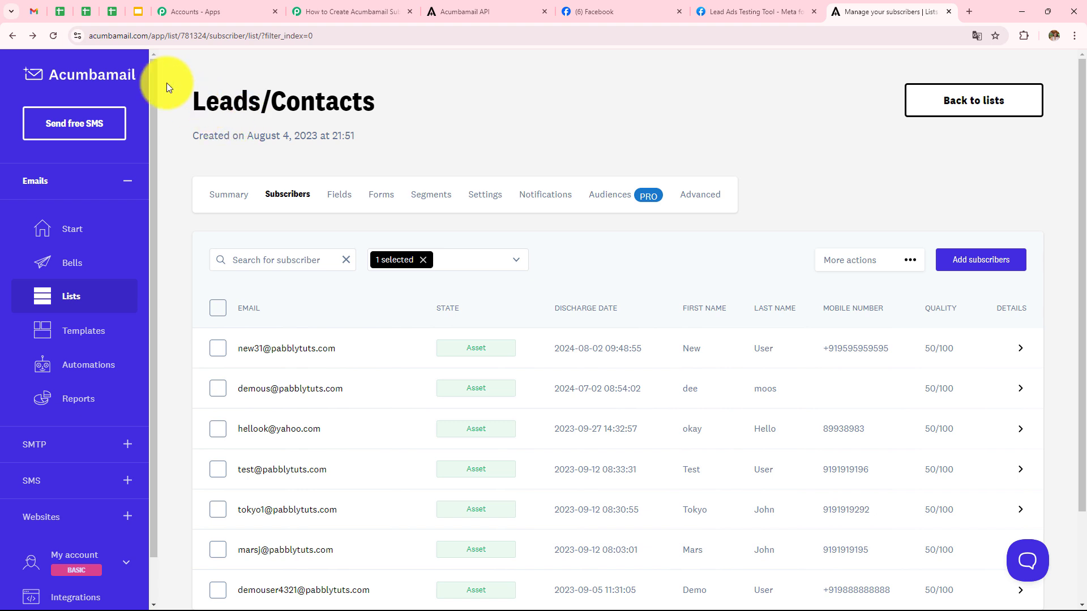
- Reload Leads/Contacts to confirm the new test lead is listed, then go back to the Pabbly workflow
click(53, 37)
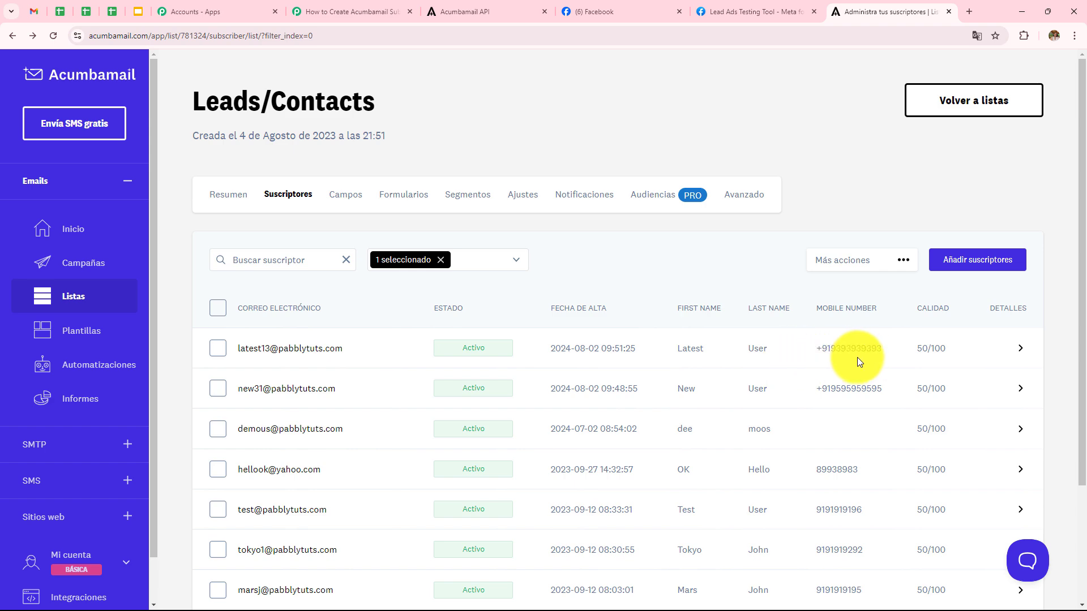
click(372, 17)
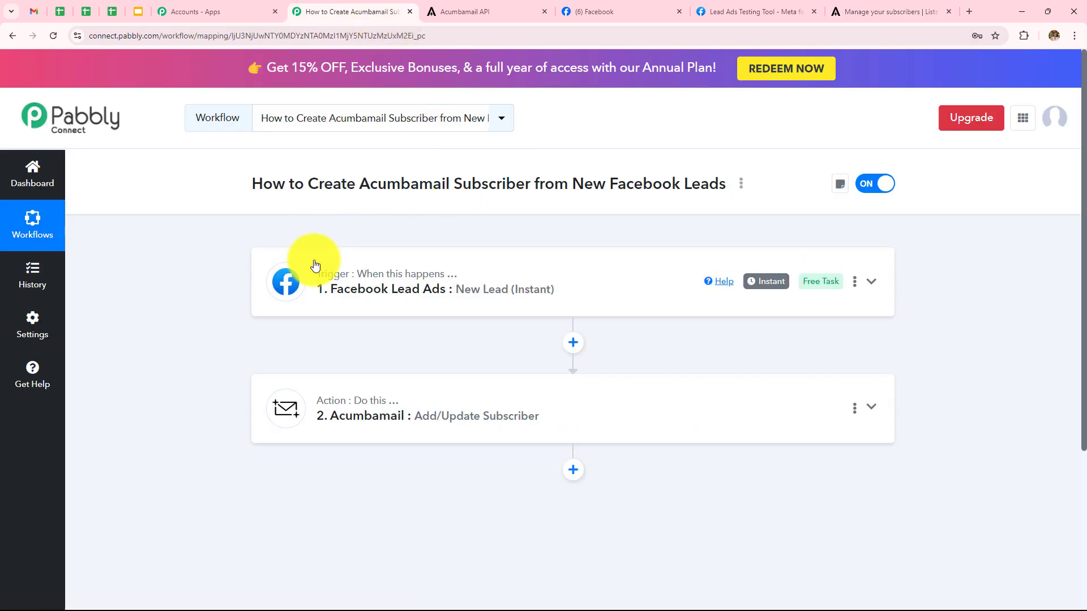
click(489, 293)
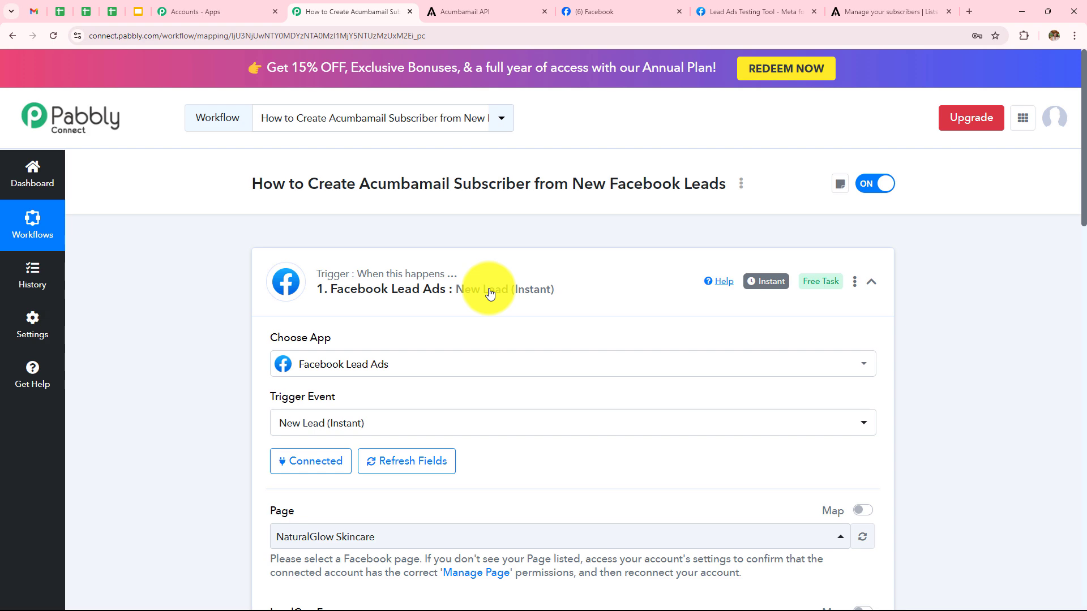
scroll(490, 293, down, 3)
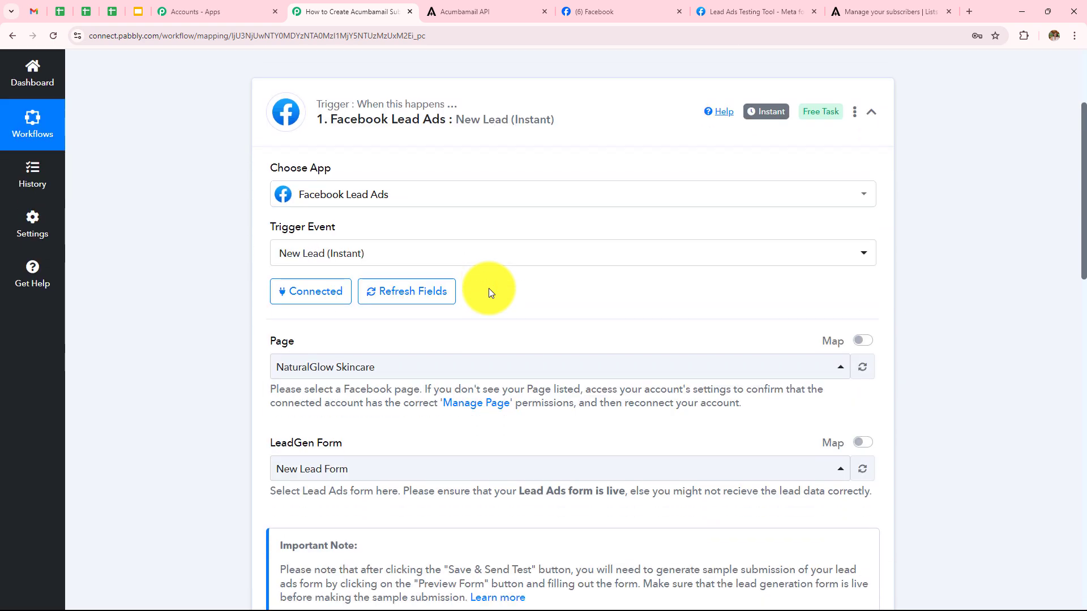
scroll(488, 288, down, 2)
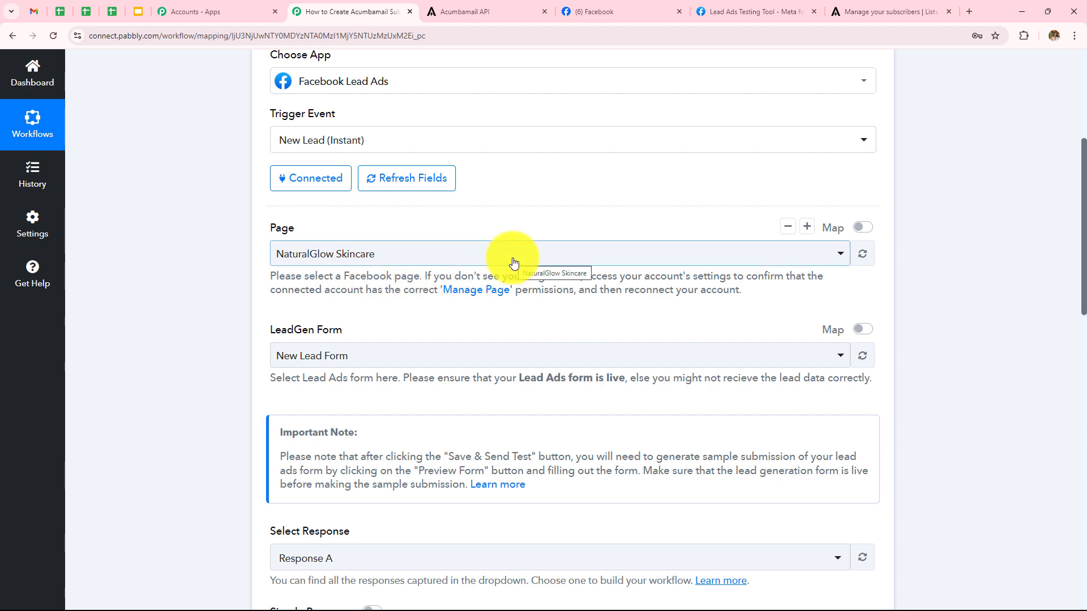
scroll(513, 262, down, 3)
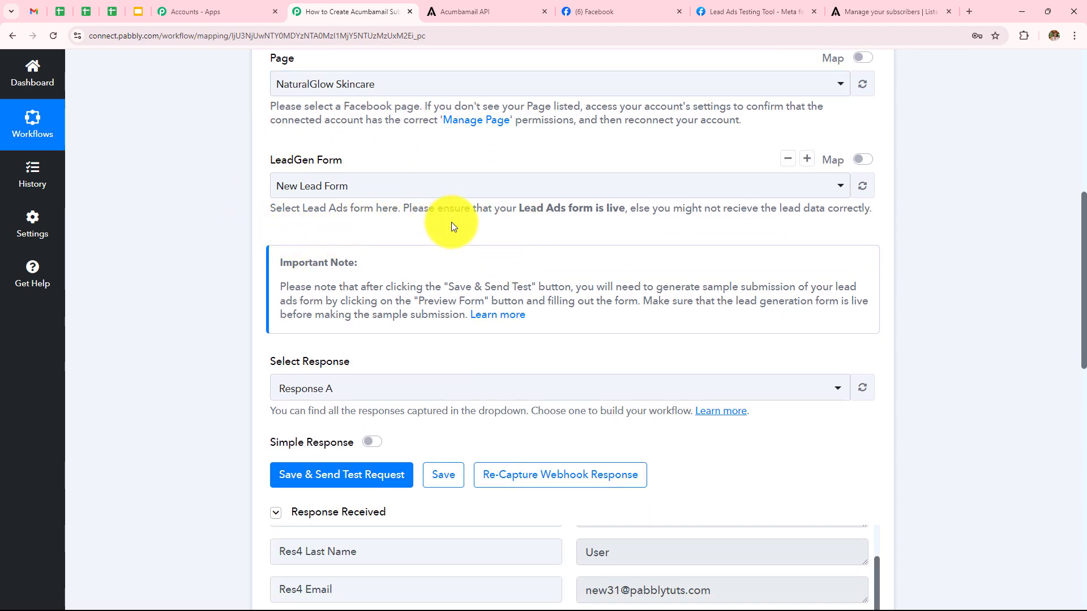
scroll(619, 284, down, 6)
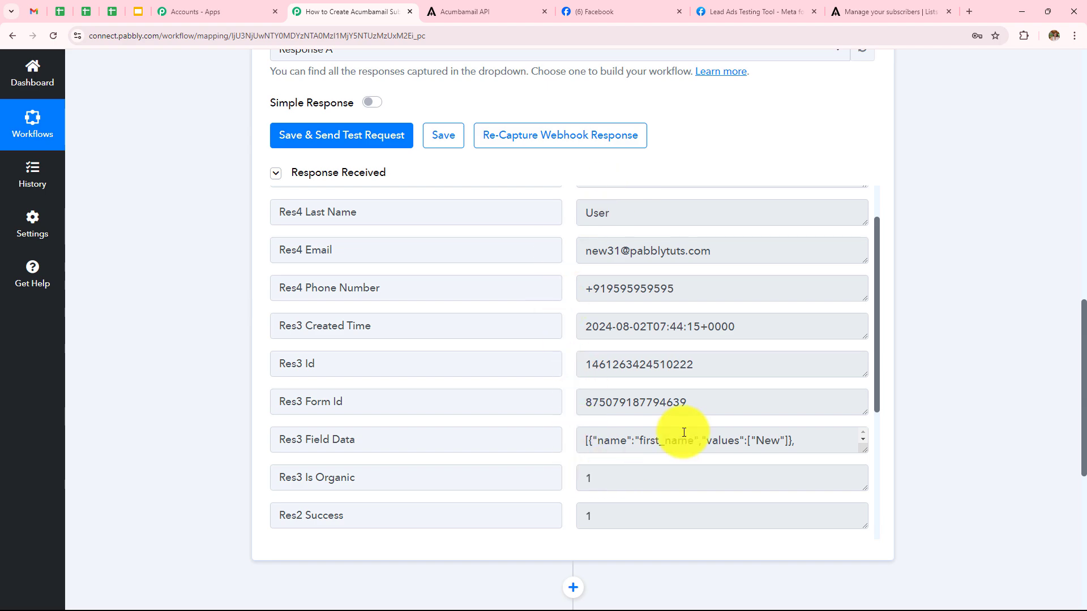
scroll(685, 189, down, 5)
scroll(695, 240, down, 4)
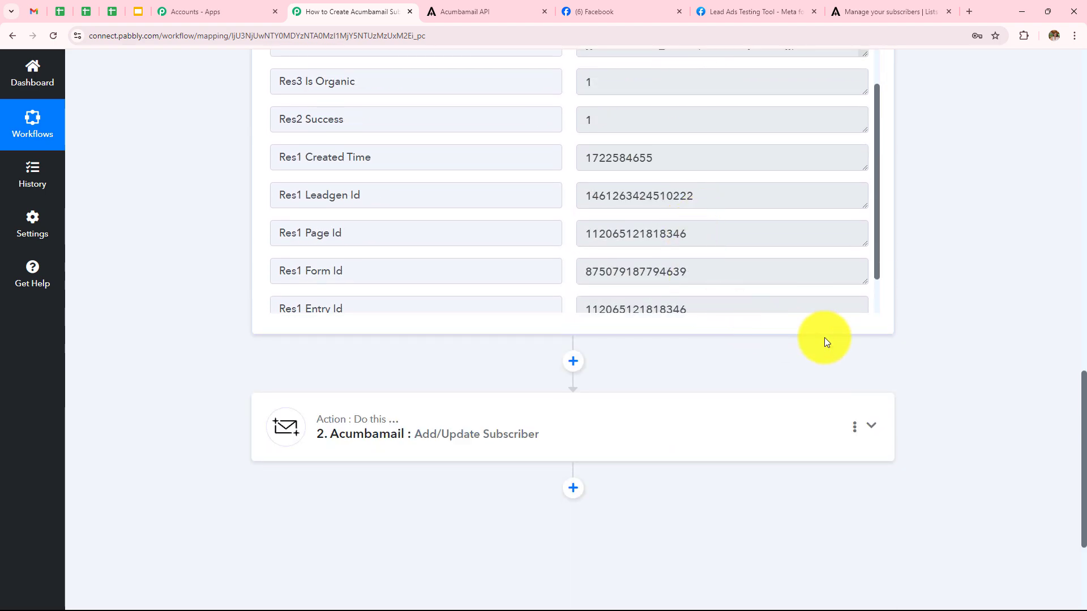
click(549, 431)
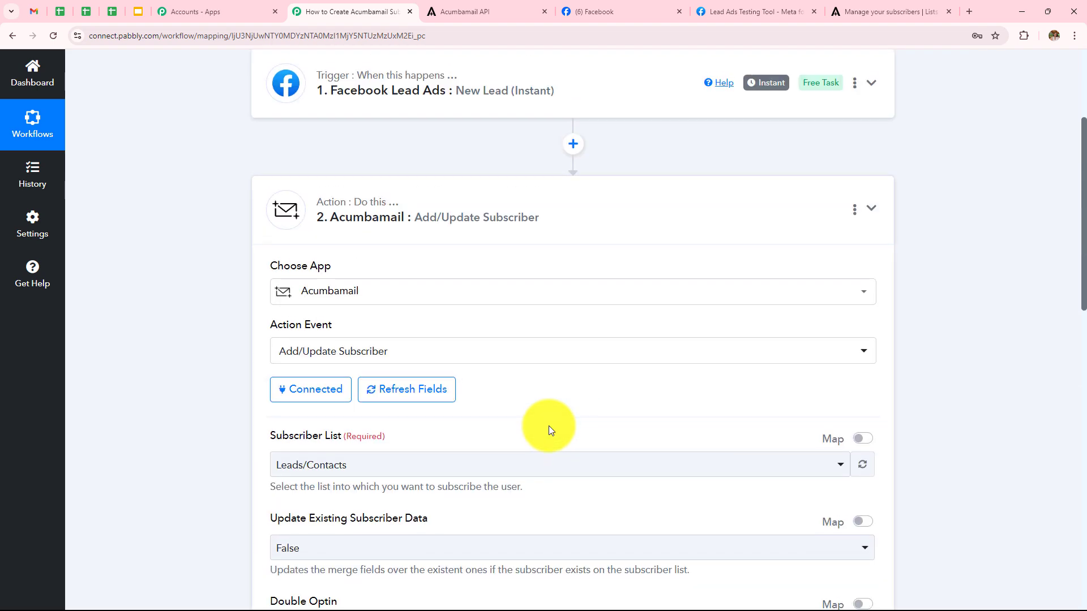
scroll(548, 430, down, 3)
scroll(291, 434, down, 9)
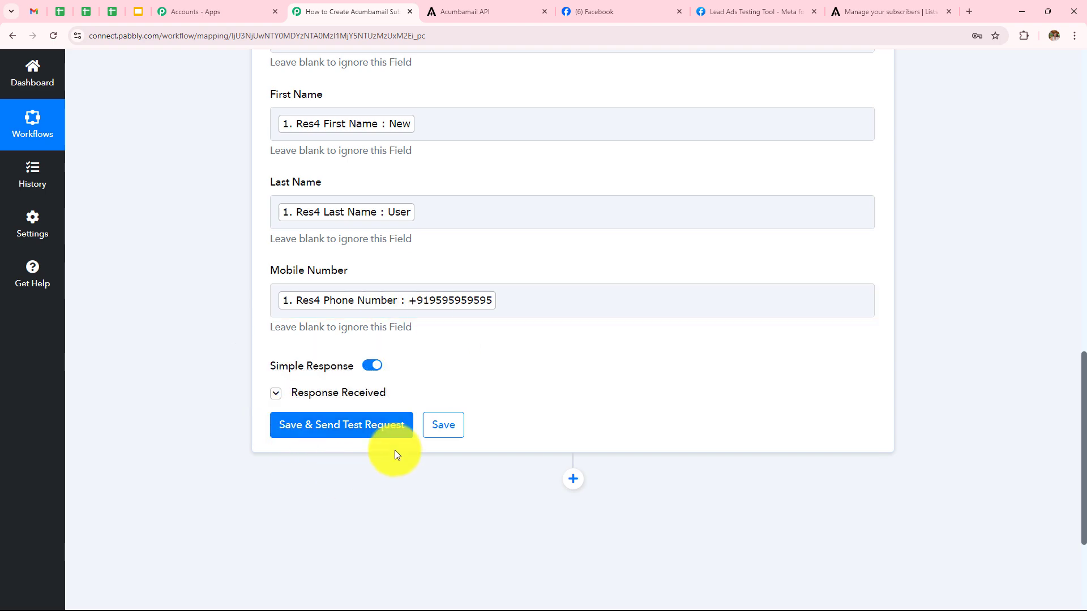
click(883, 11)
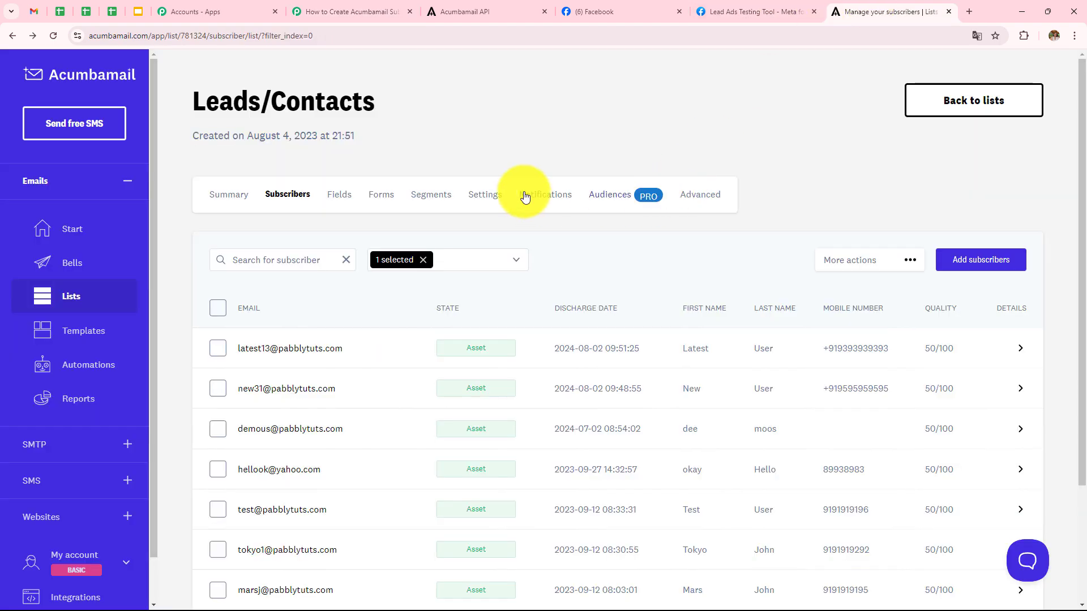
scroll(501, 188, down, 1)
scroll(501, 188, down, 2)
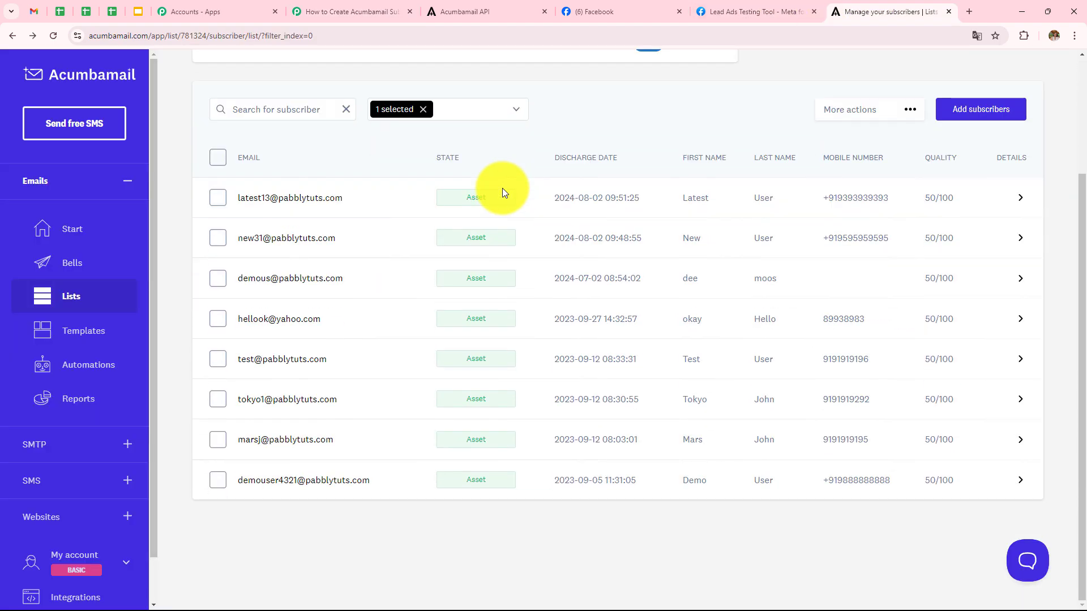
click(362, 14)
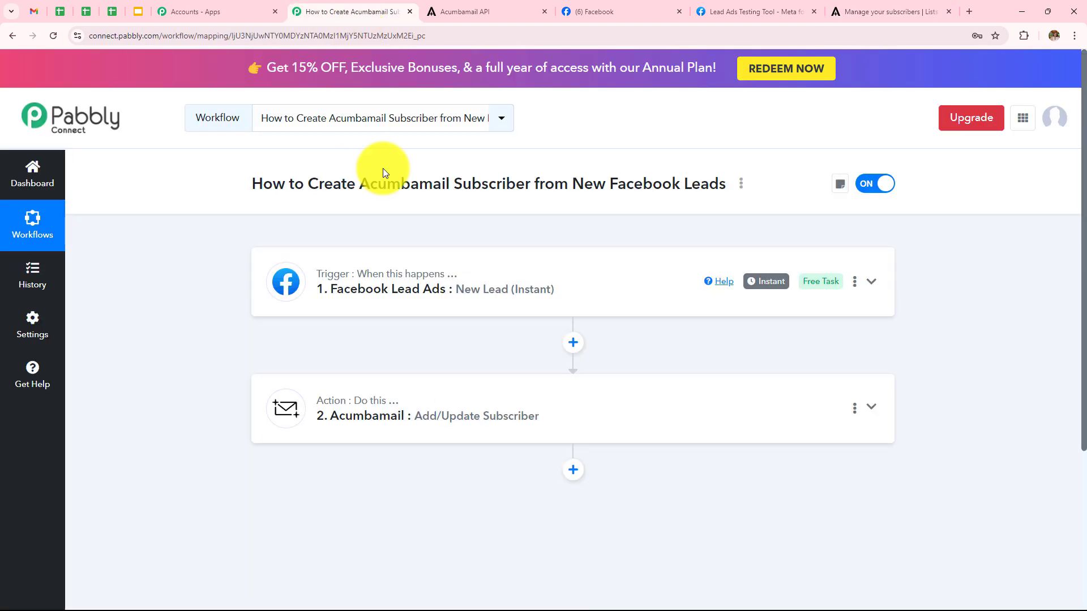